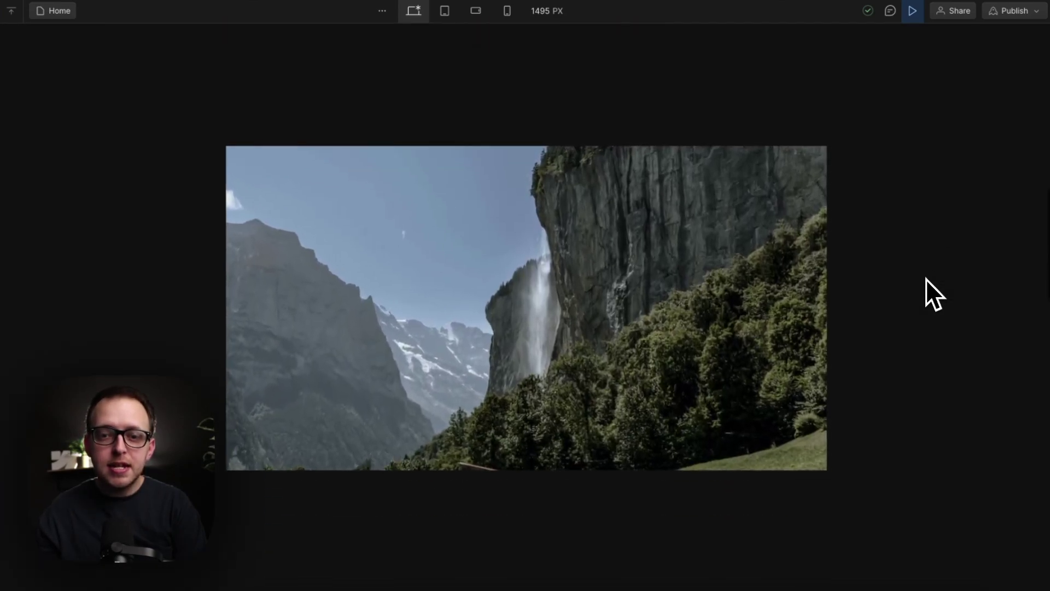
Scroll through the preview to watch the image scale, then return to the Designer
scroll(927, 278, "down", 10)
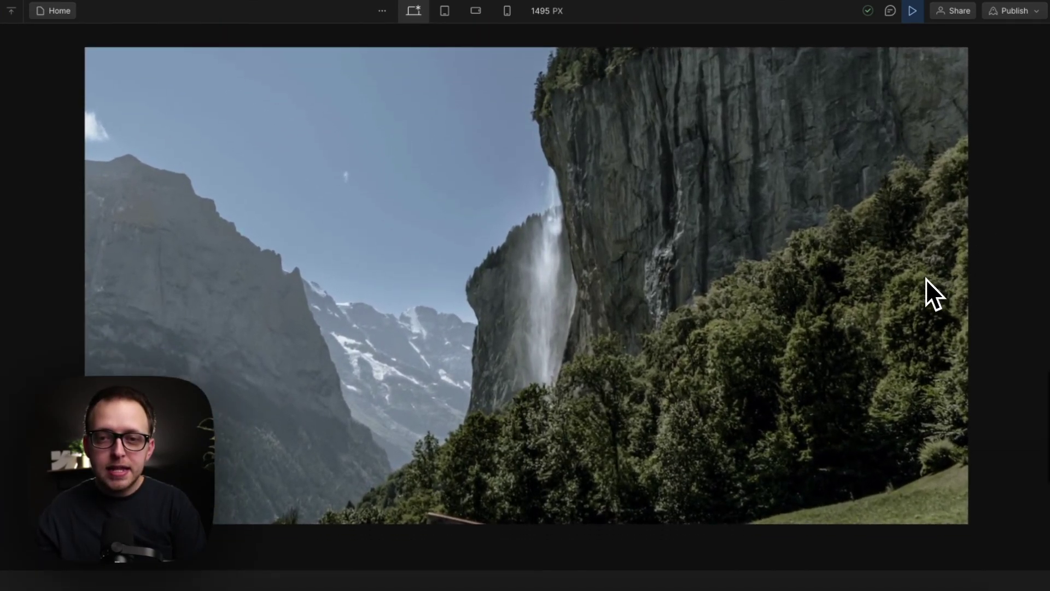
scroll(926, 278, "down", 5)
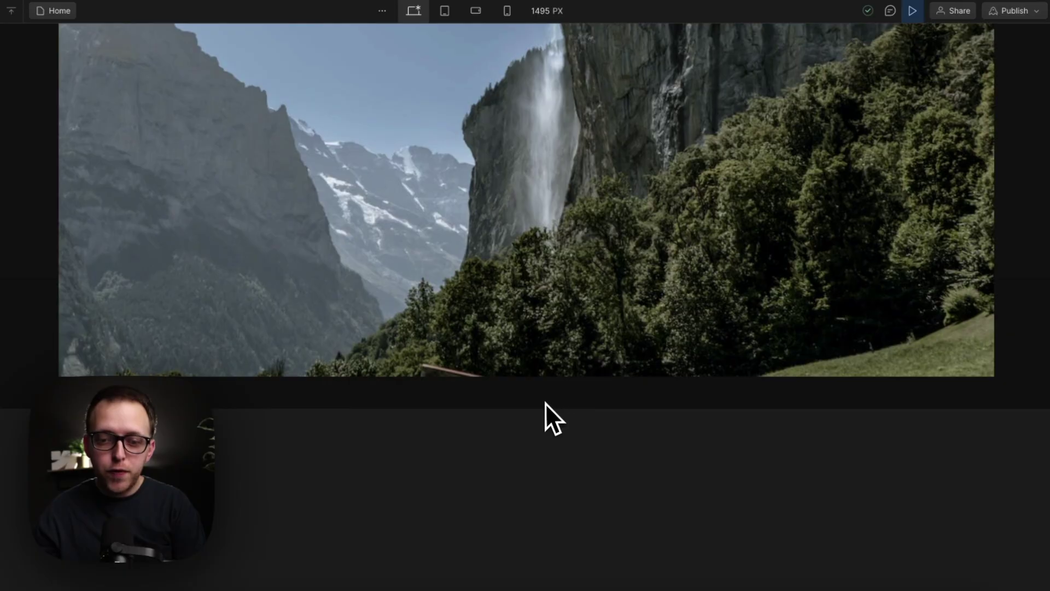
scroll(546, 405, "down", 5)
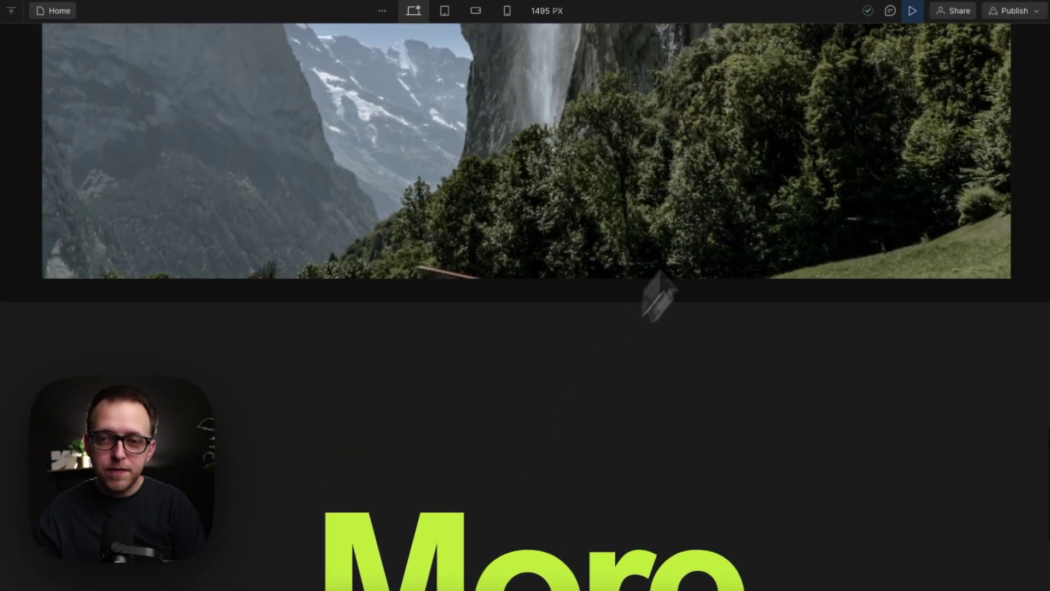
left_click(913, 12)
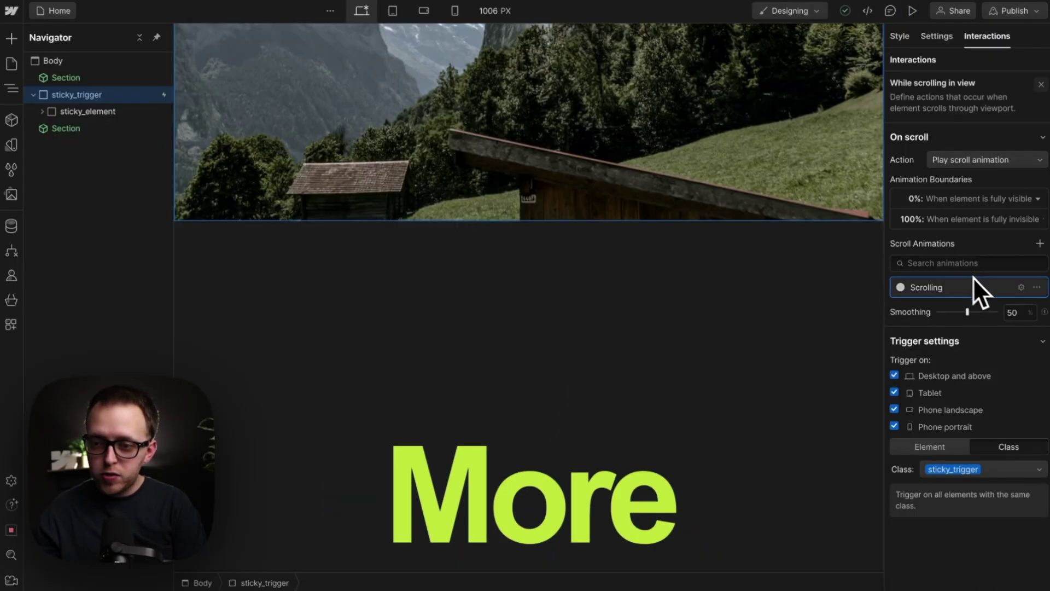
Give the scroll animation's 100% end boundary an offset of about 35% and preview it
left_click(951, 221)
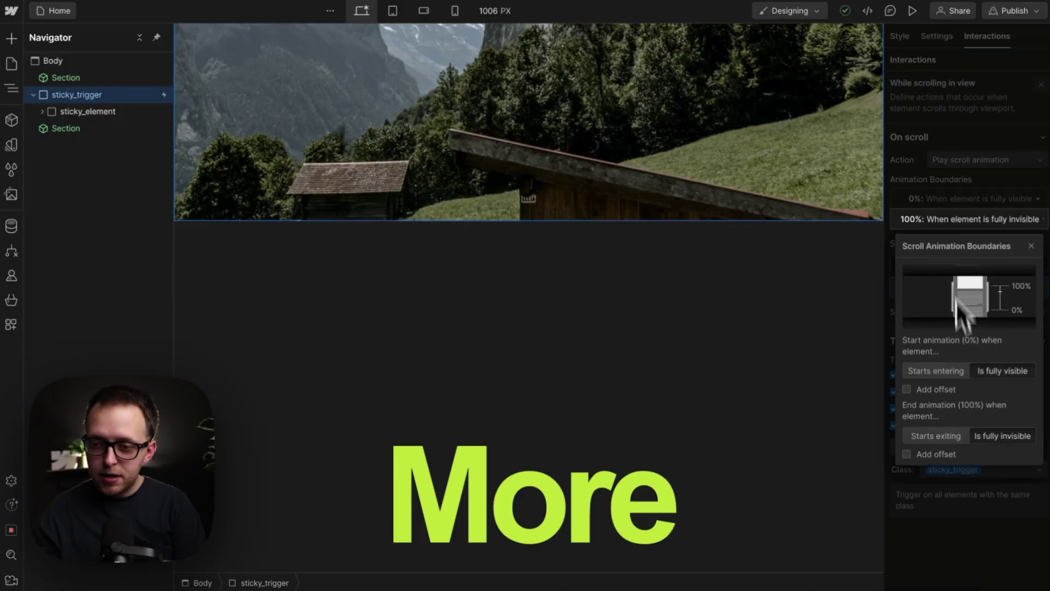
left_click(907, 455)
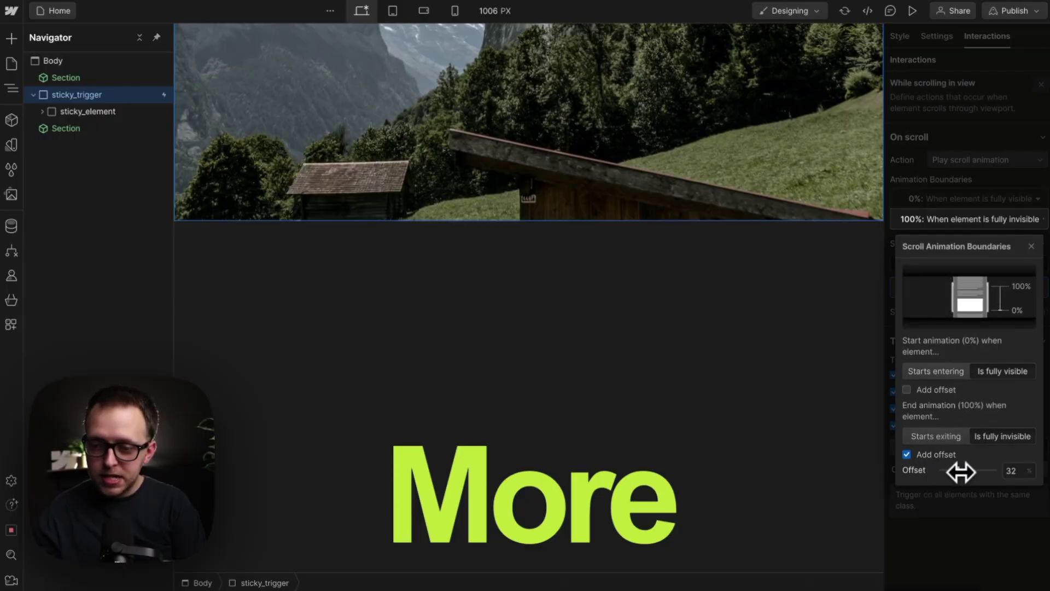
left_click_drag(961, 472, 961, 473)
left_click(981, 87)
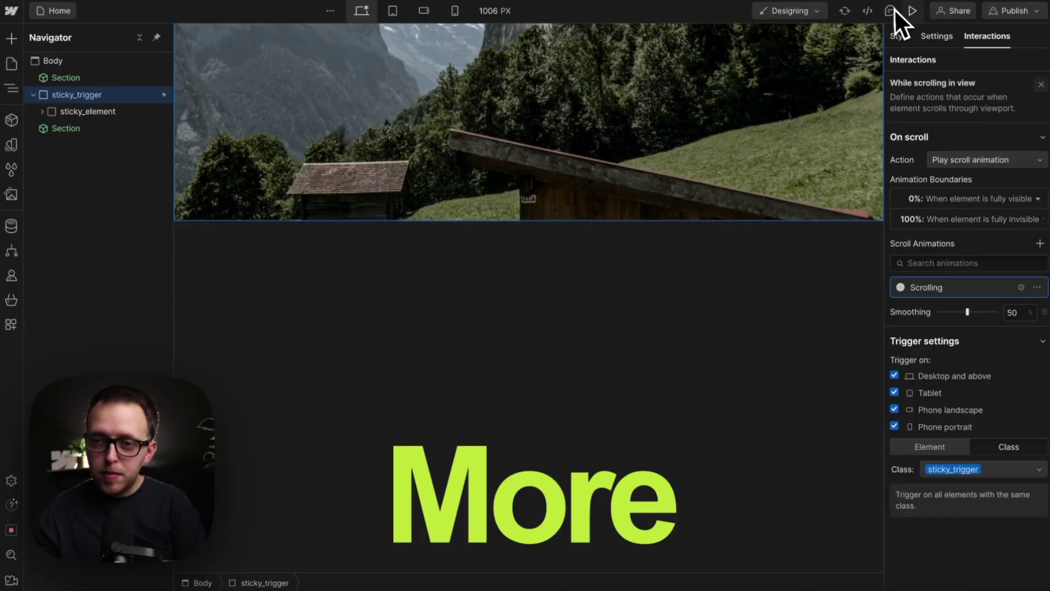
left_click(912, 10)
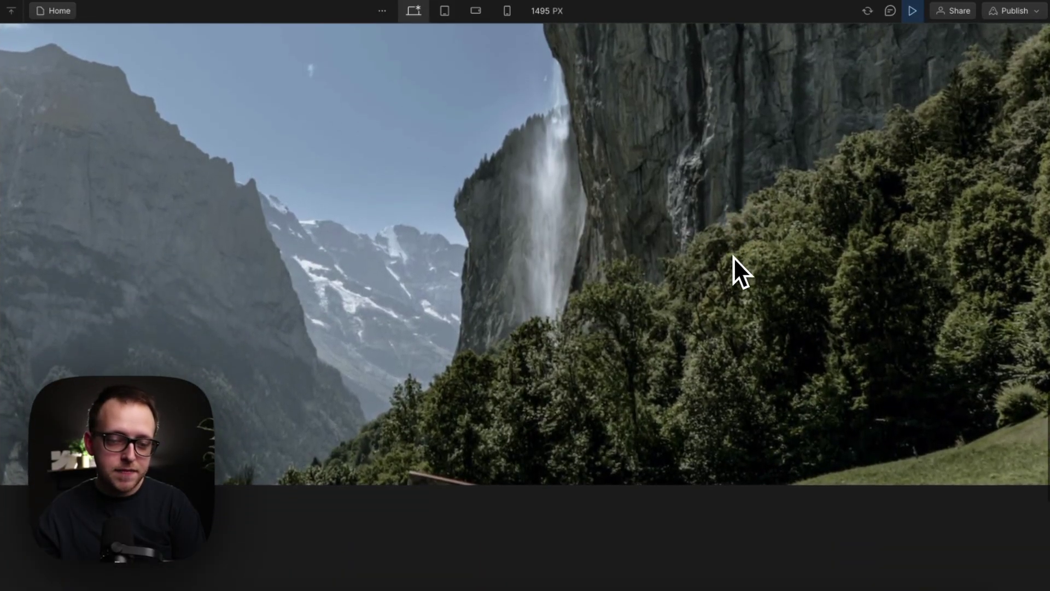
Switch the preview to the 320 px mobile portrait width and scroll to watch the image
left_click(512, 9)
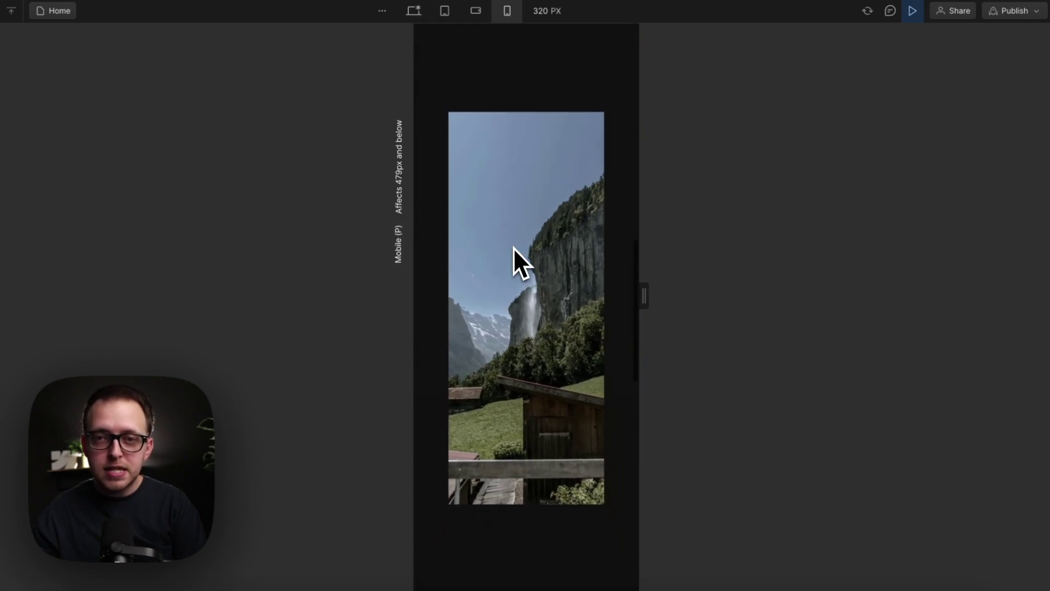
scroll(513, 248, "down", 5)
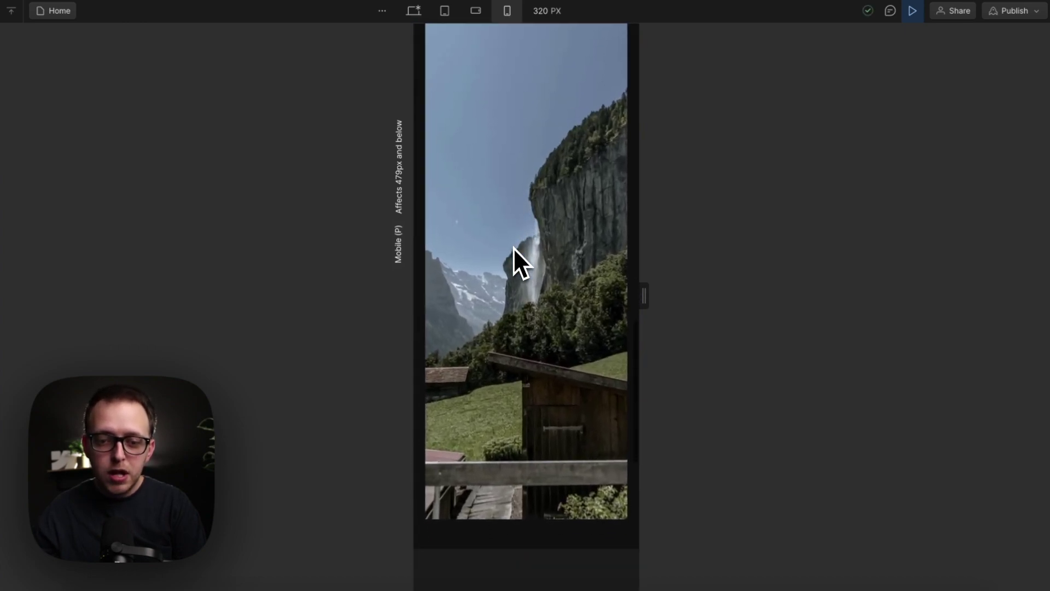
scroll(513, 248, "down", 2)
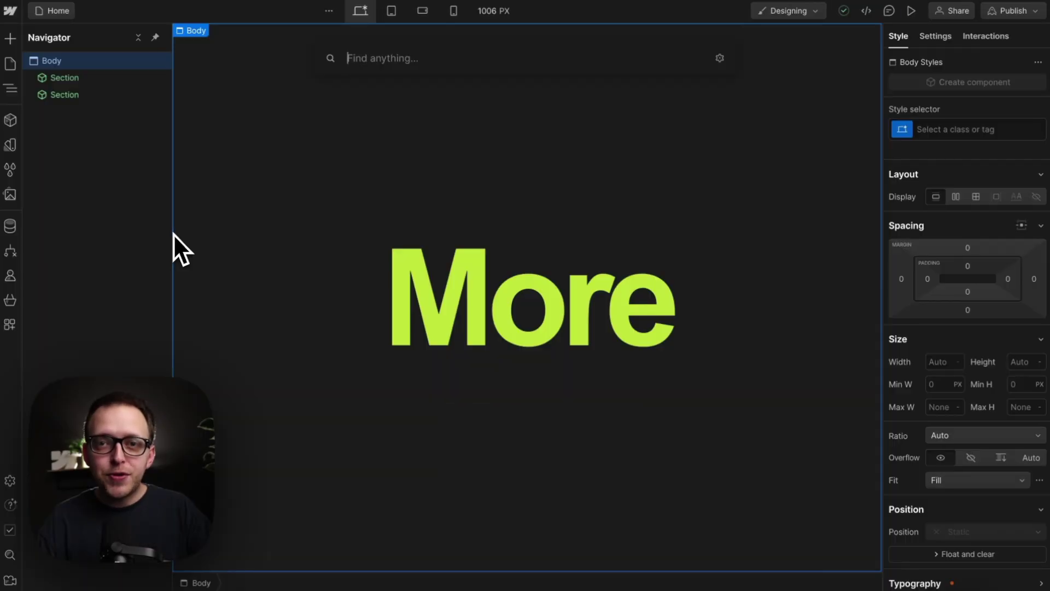
Add a Div Block to the page with the new class sticky_wrap
type("div")
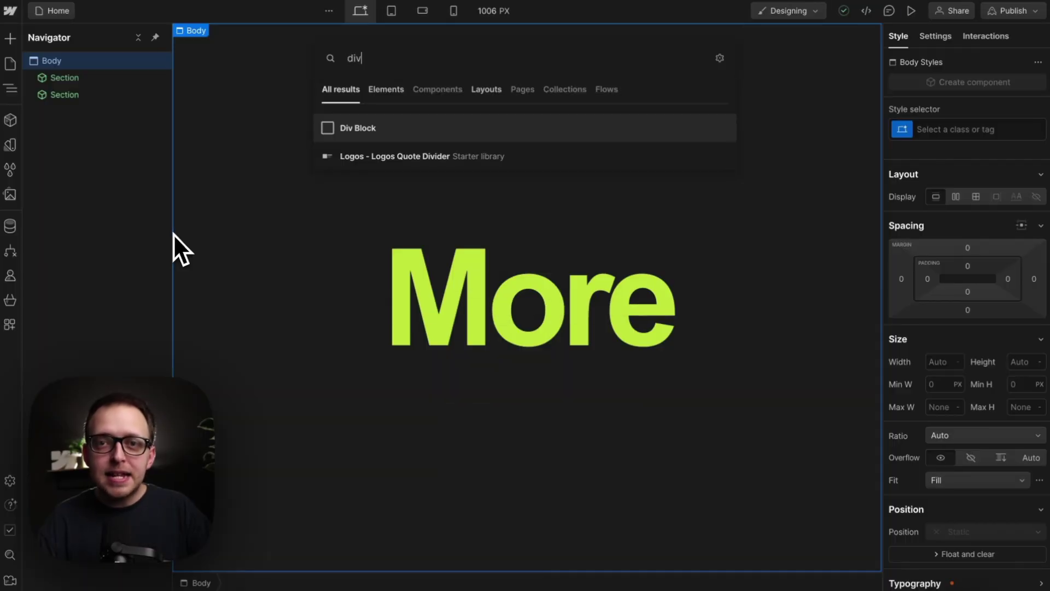
key("Return")
type("sticky_wrap")
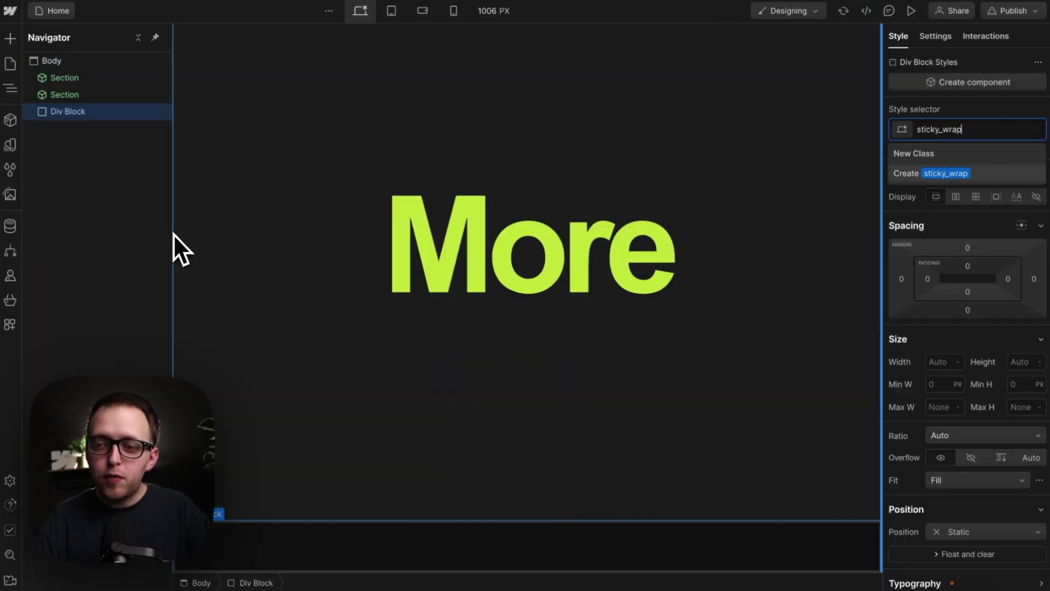
key("Return")
Nest a Div Block inside sticky_wrap and give it the class sticky_trigger
key("ctrl+e")
type("div")
key("Return")
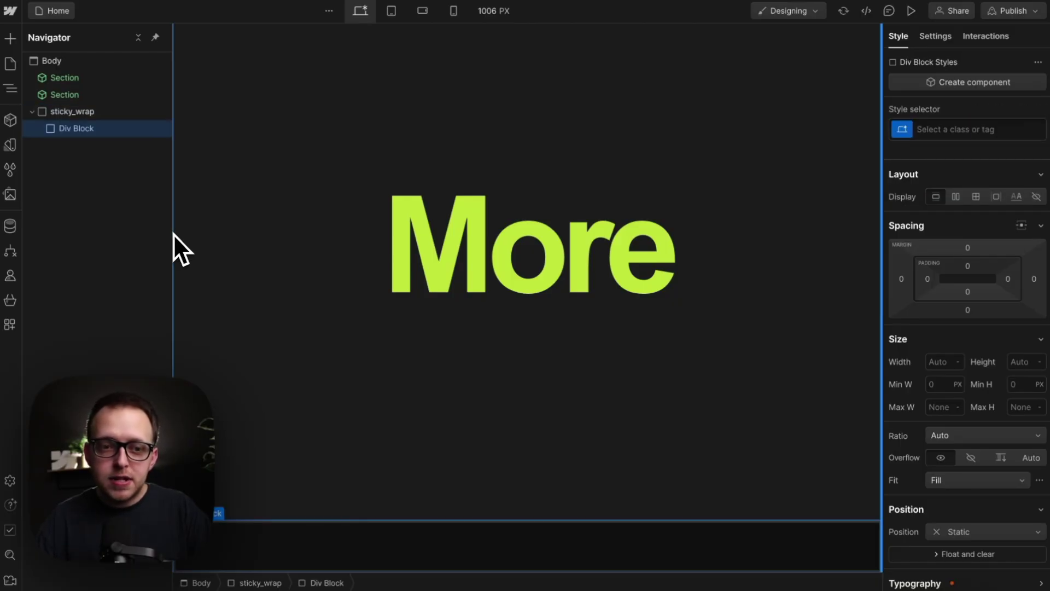
type("sticky_")
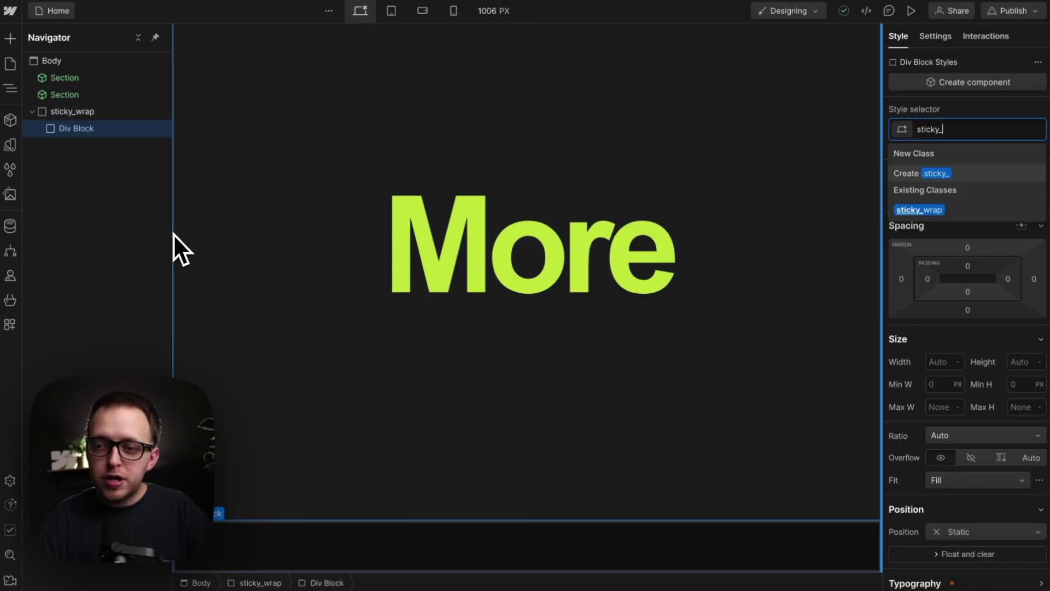
type("trigger")
key("Return")
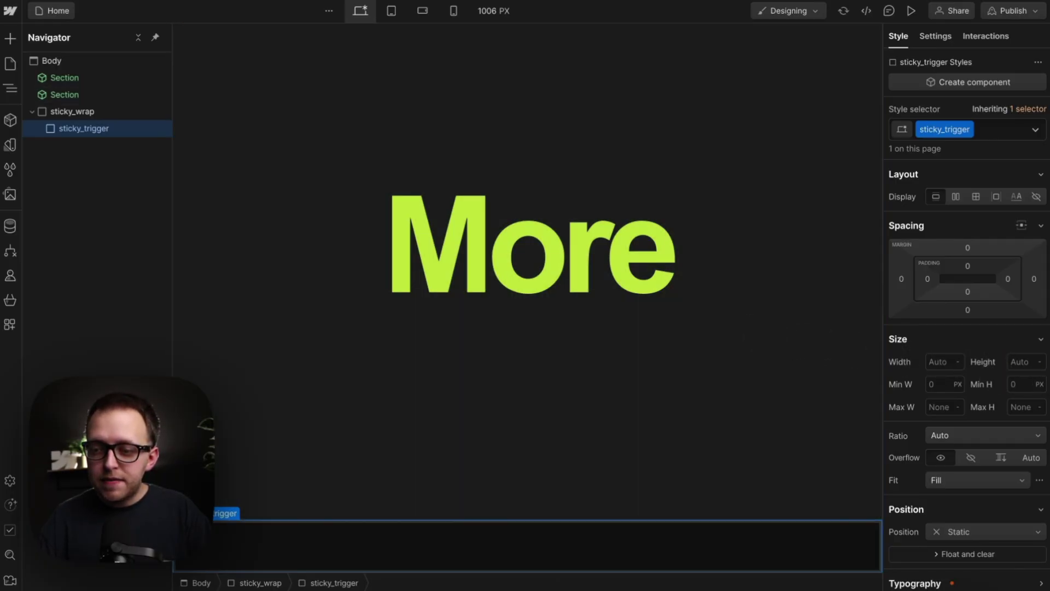
Give sticky_trigger 300vh height and a 10px red border, then move sticky_wrap between the Sections
type("300vh")
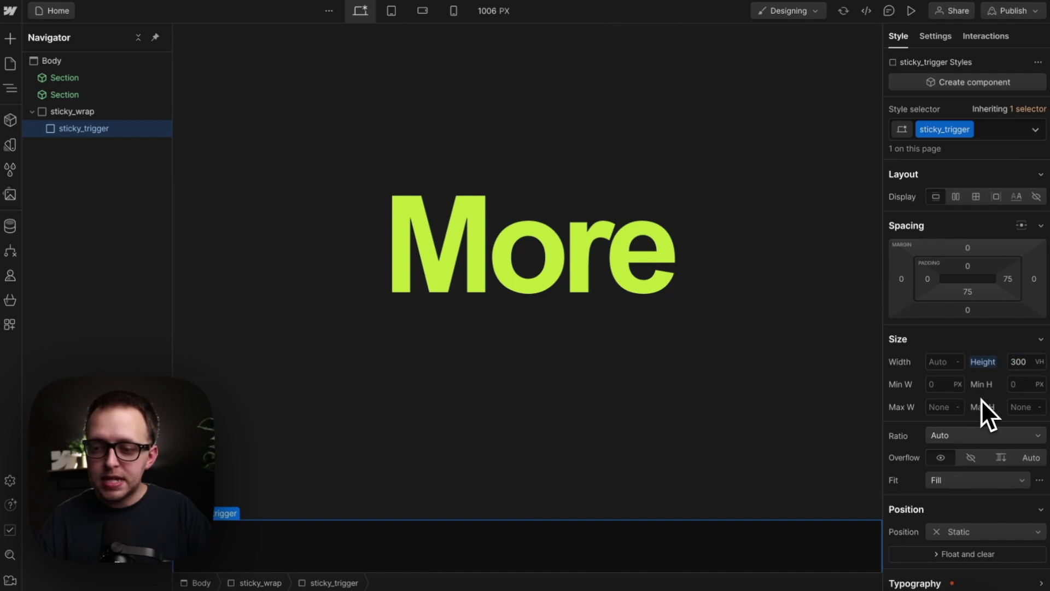
scroll(981, 399, "down", 10)
left_click(1018, 272)
type("1")
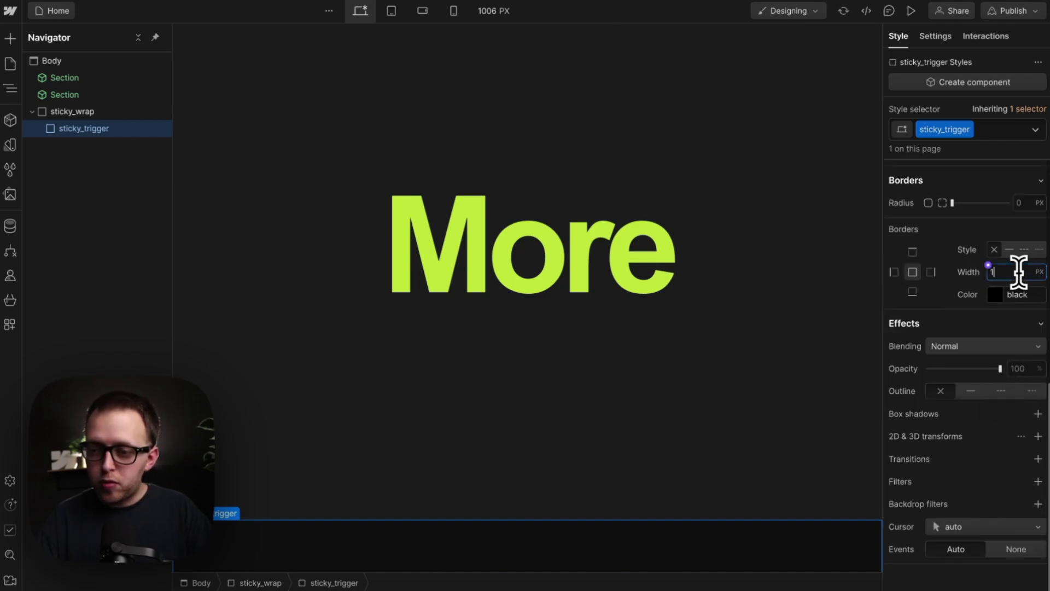
type("0")
left_click(1006, 294)
type("red")
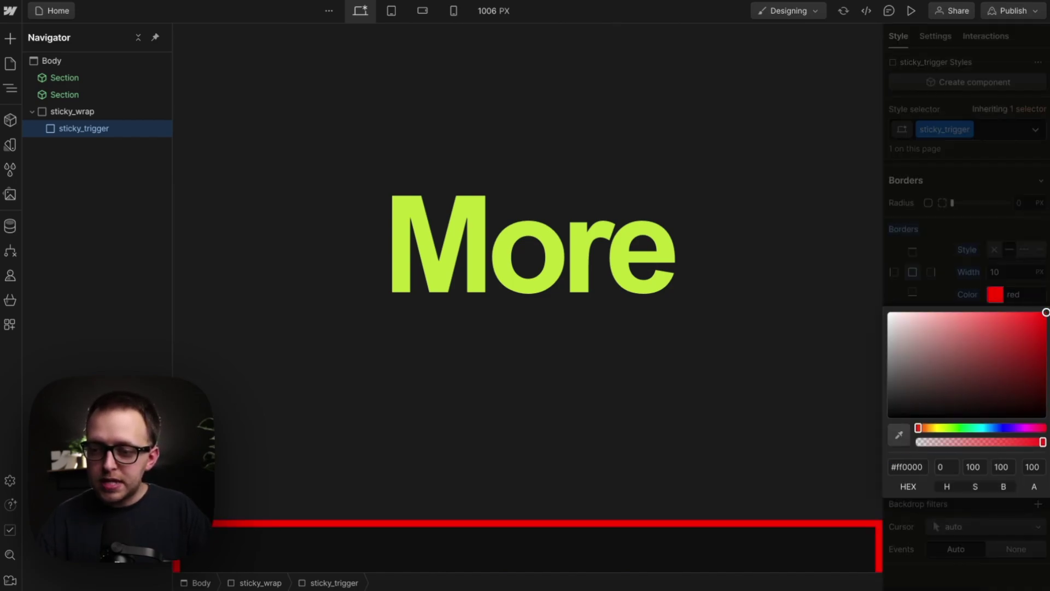
left_click(967, 206)
left_click_drag(136, 114, 131, 82)
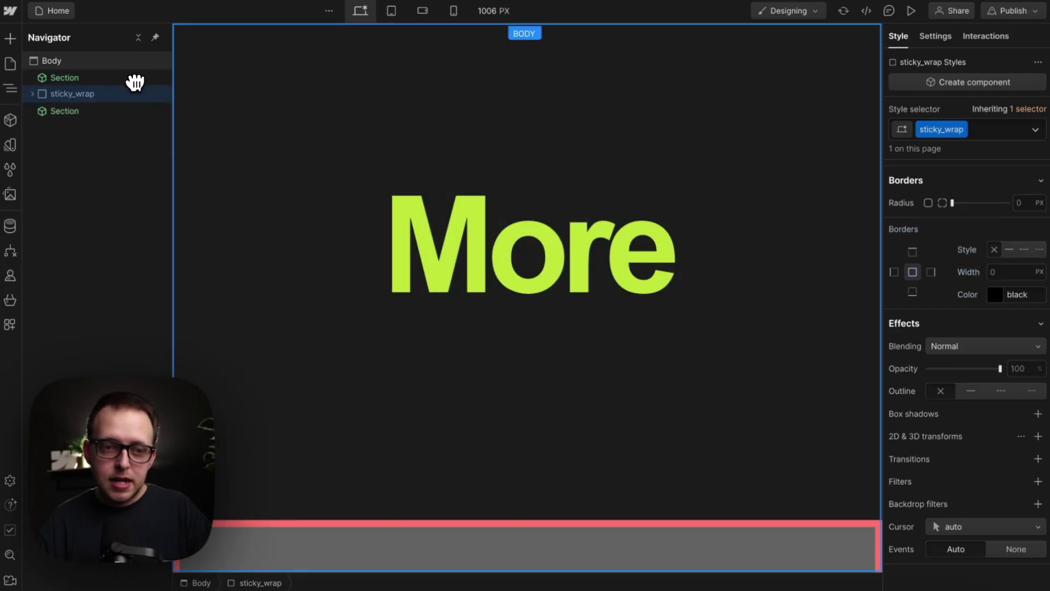
scroll(480, 272, "down", 1)
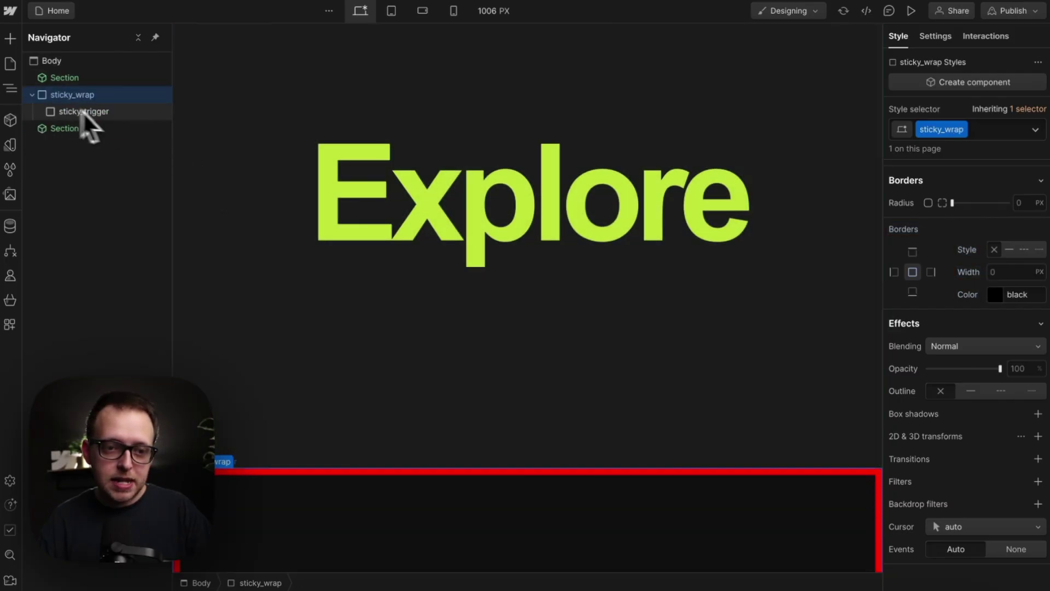
left_click(82, 111)
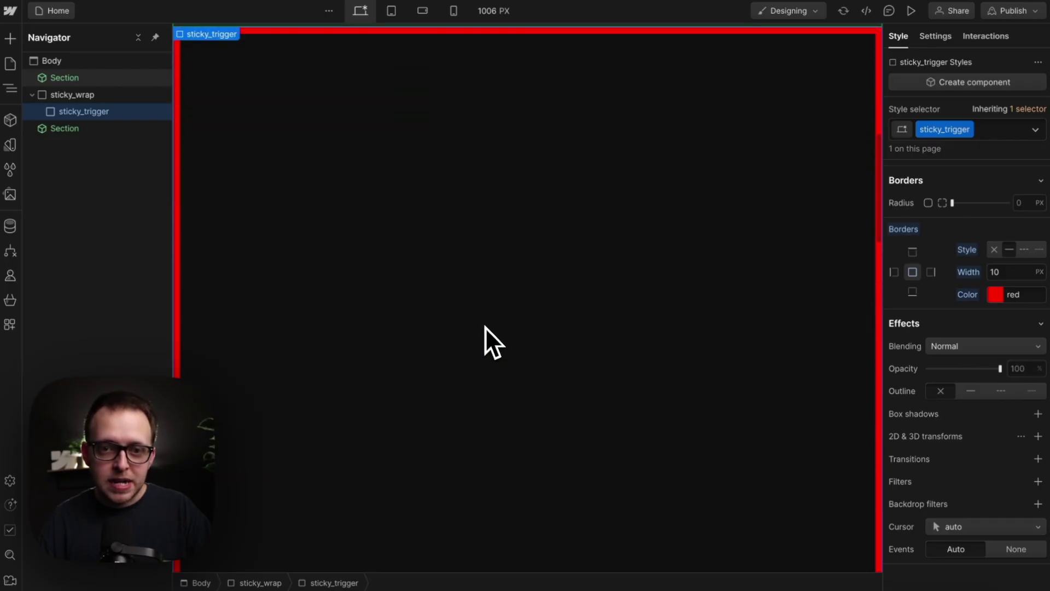
scroll(485, 327, "down", 1)
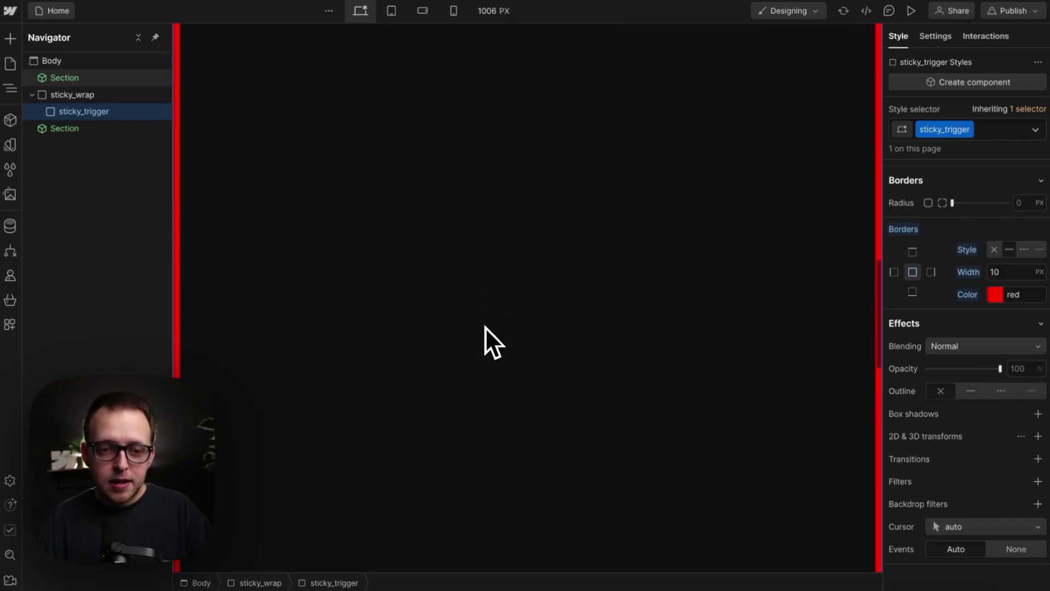
scroll(485, 327, "down", 3)
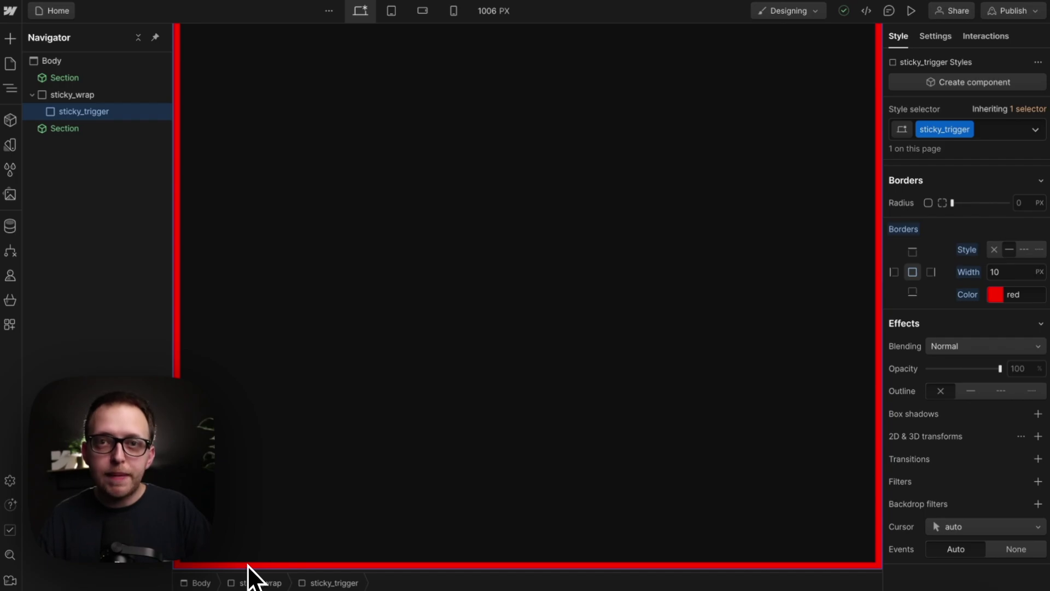
scroll(296, 470, "down", 10)
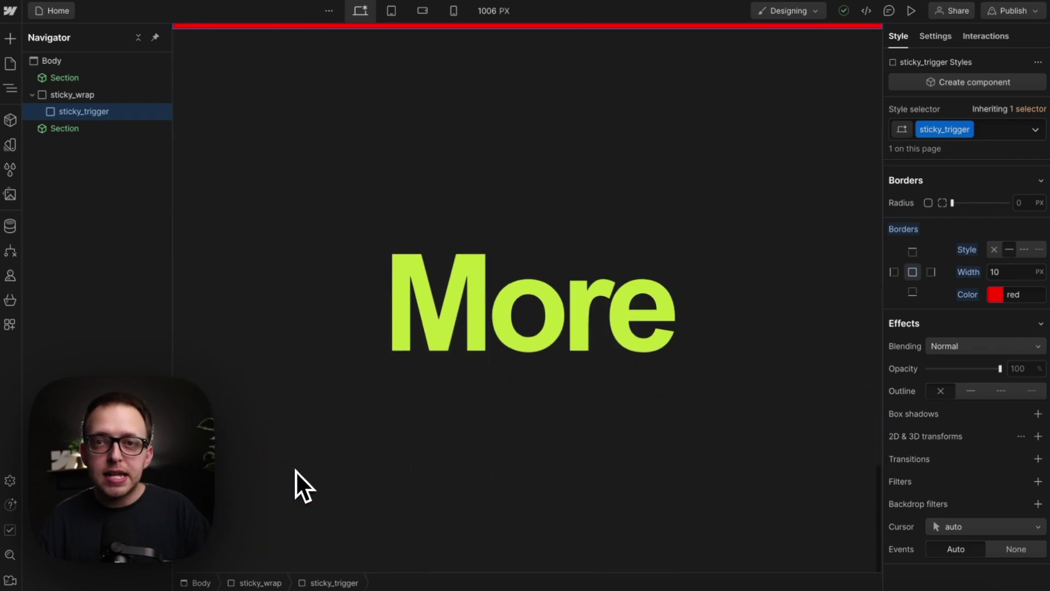
scroll(295, 470, "up", 10)
Set sticky_wrap's bottom padding to 100vh
left_click(78, 95)
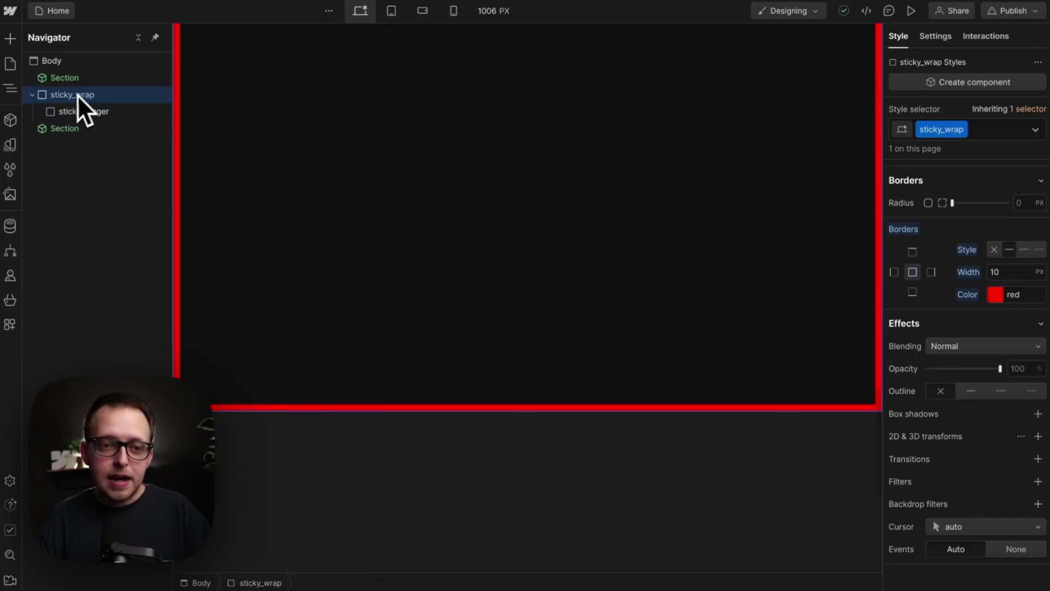
scroll(1002, 258, "up", 5)
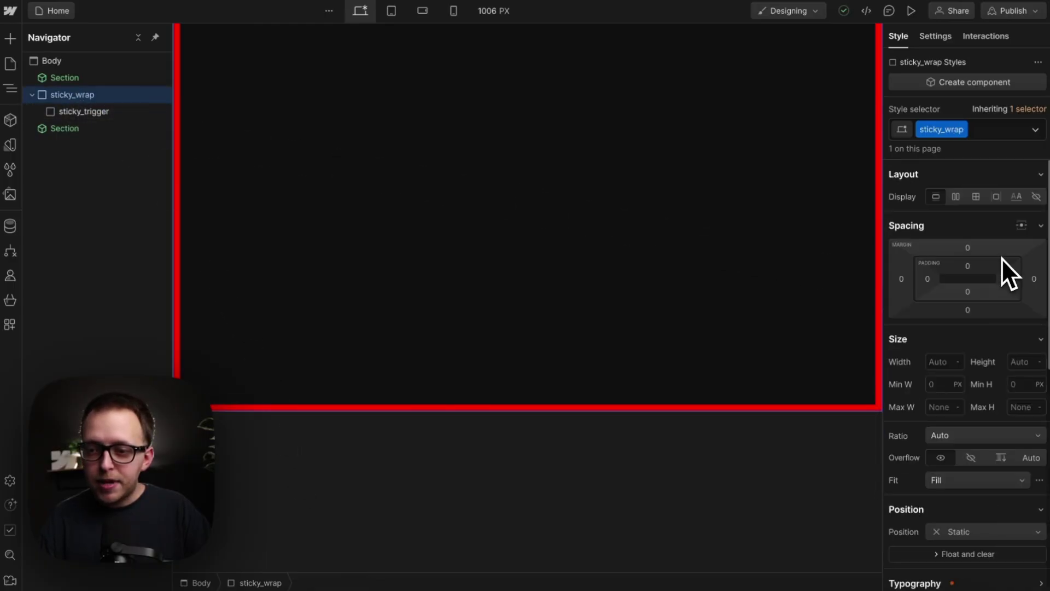
left_click(969, 292)
type("100vh")
key("Return")
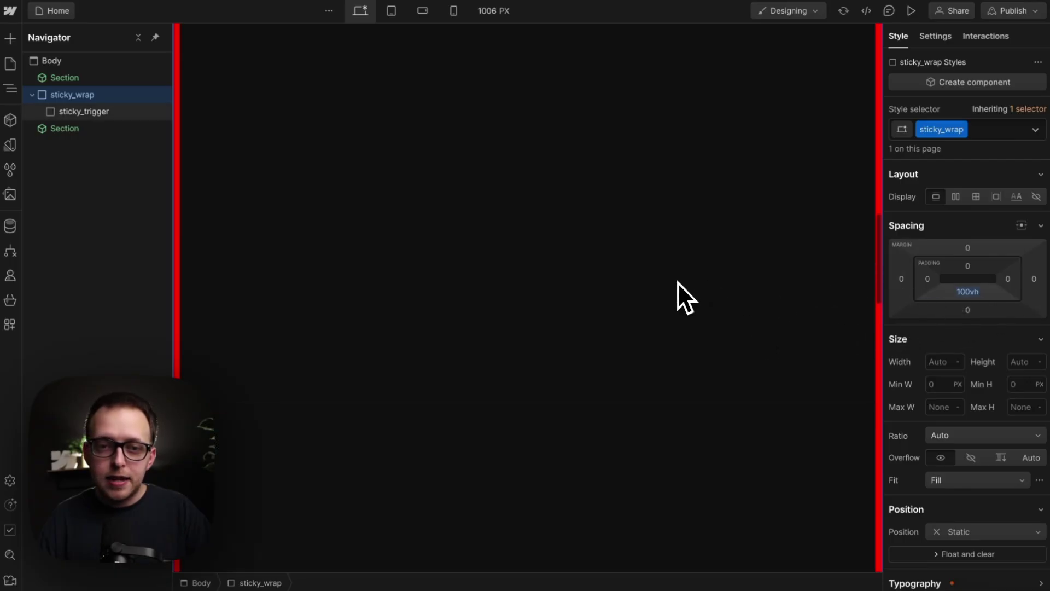
Check the sticky_trigger box and the extra space below it, then reselect sticky_wrap
scroll(678, 283, "up", 5)
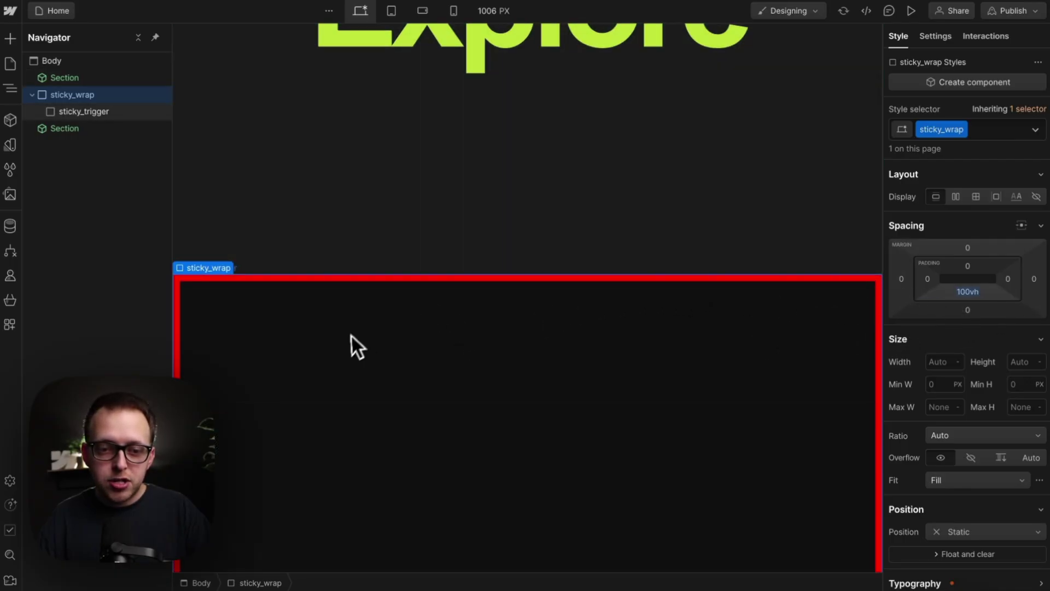
left_click(370, 334)
scroll(385, 329, "down", 5)
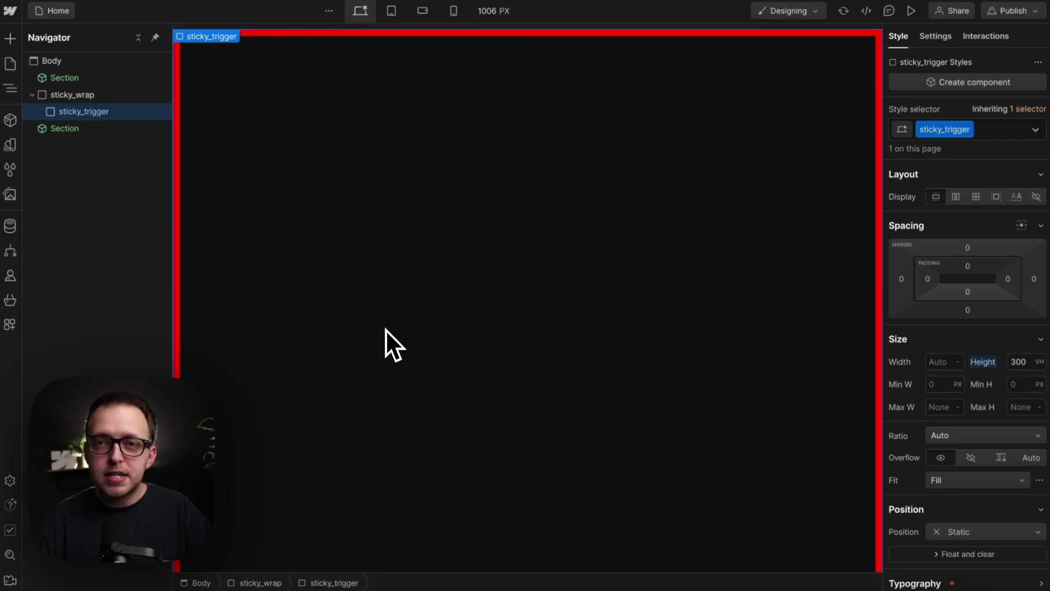
scroll(386, 329, "down", 2)
scroll(386, 329, "down", 10)
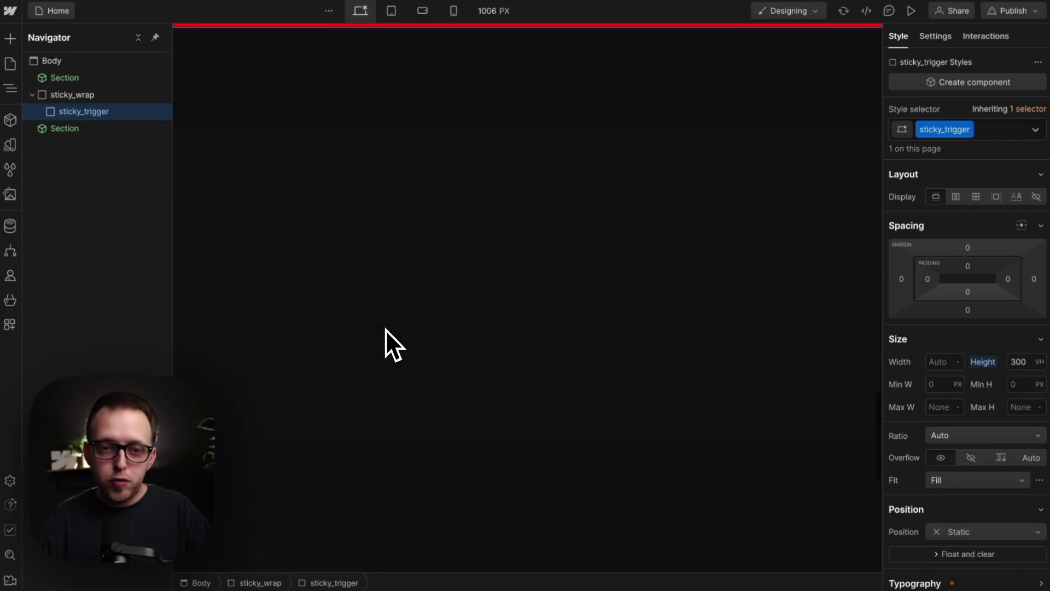
left_click(383, 240)
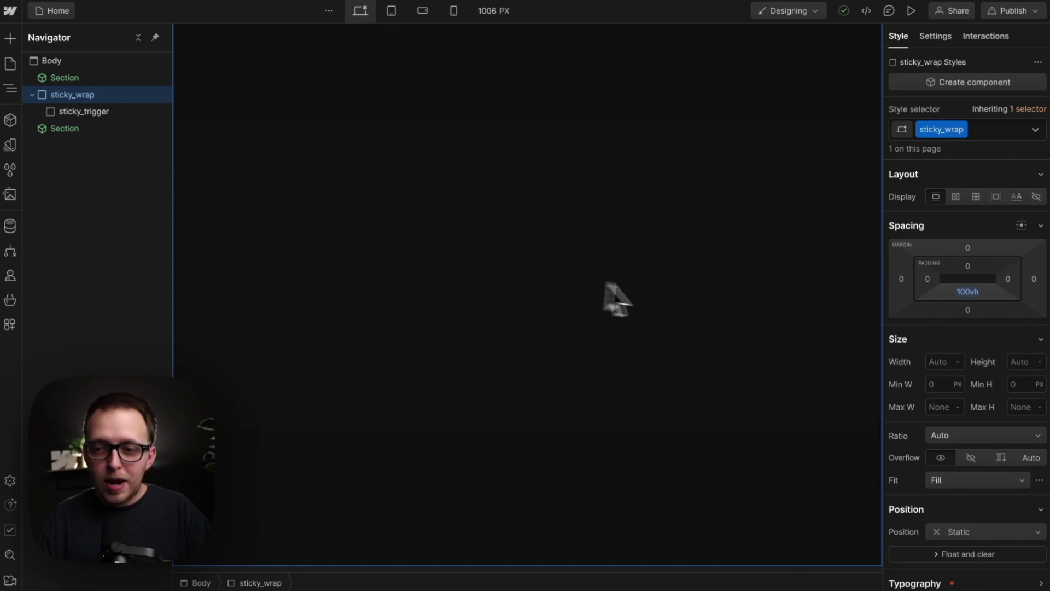
scroll(351, 251, "up", 3)
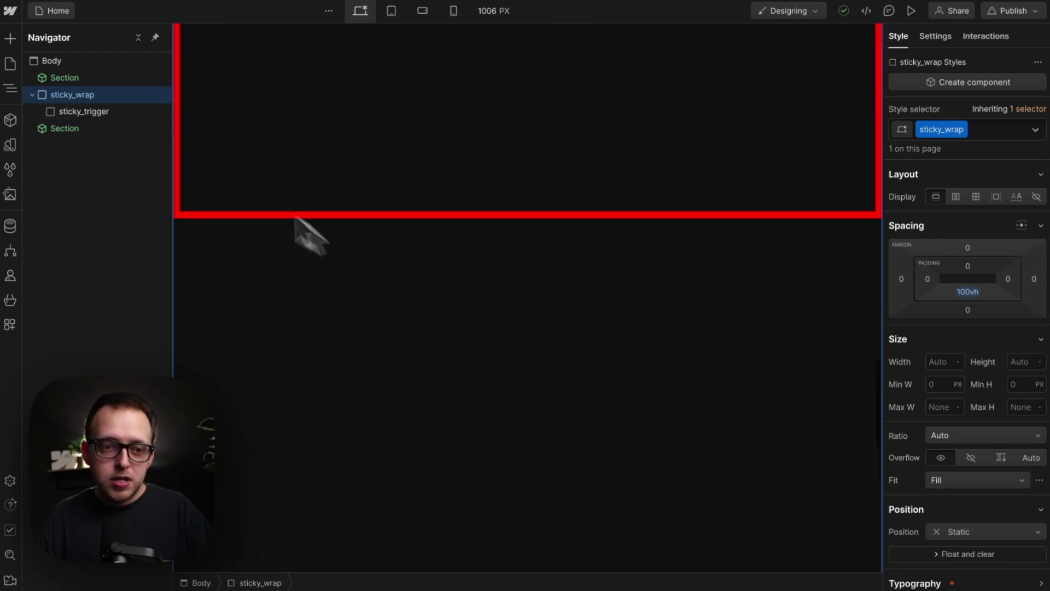
Add a Div Block inside sticky_trigger with the new class sticky_track
left_click(123, 116)
key("ctrl+k")
type("div")
key("Return")
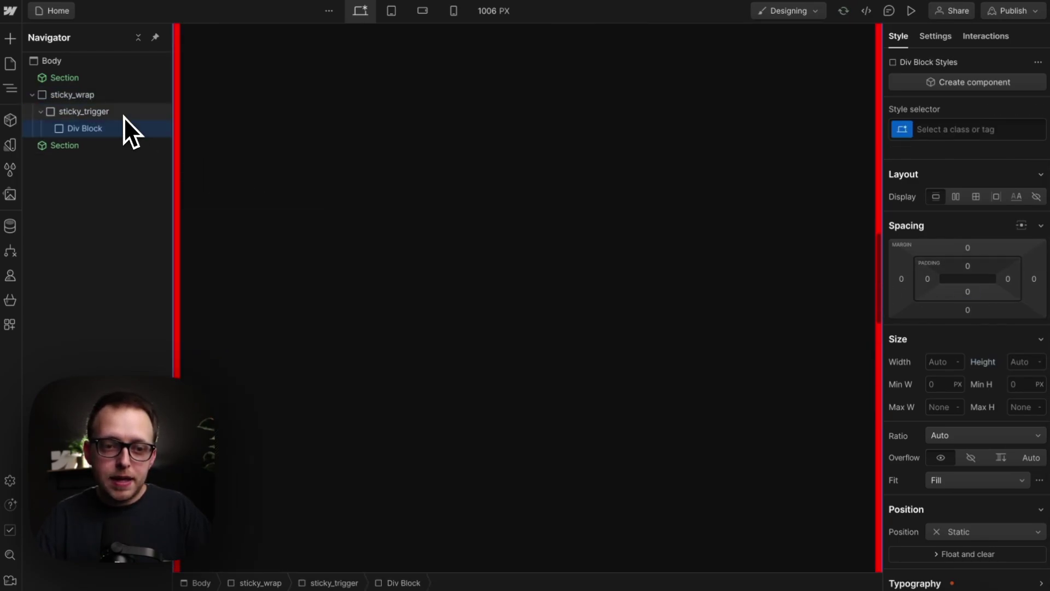
key("ctrl+Return")
type("sticky")
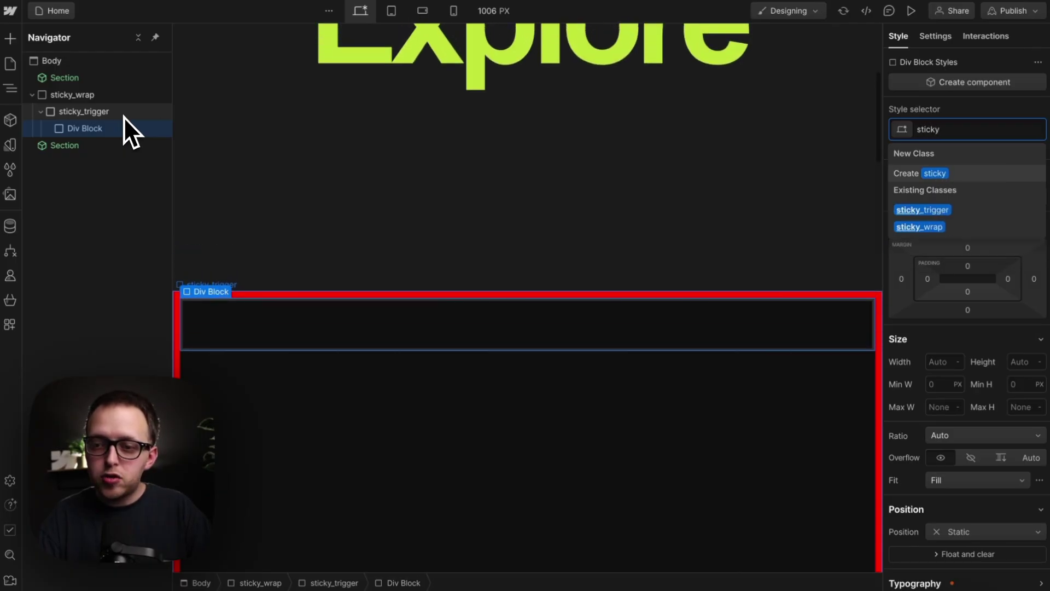
type("_track")
key("Return")
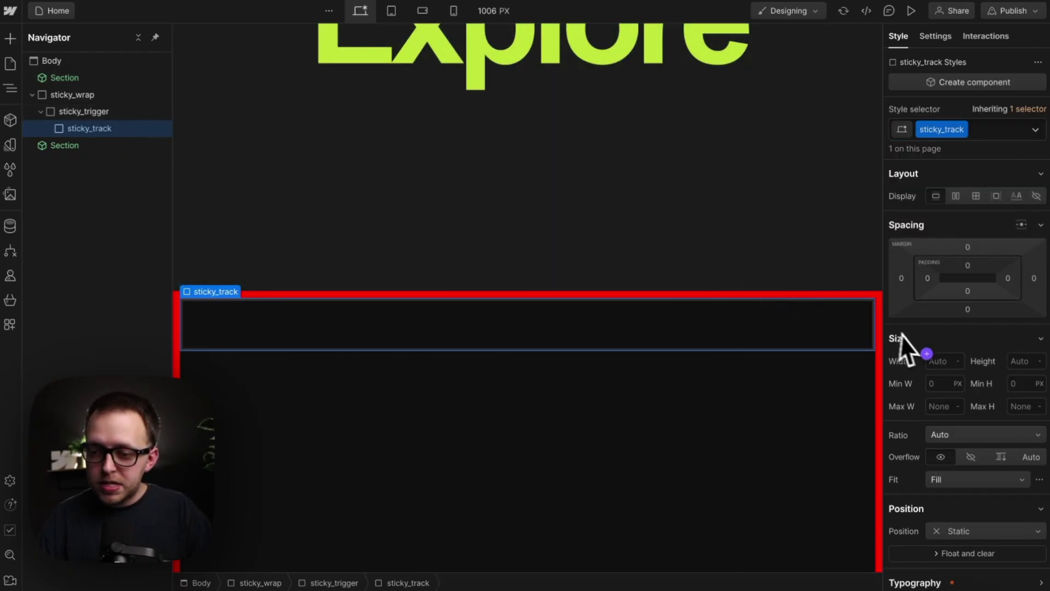
Make sticky_track absolutely positioned, filling its container at 0% on all sides
scroll(909, 352, "down", 2)
left_click(986, 409)
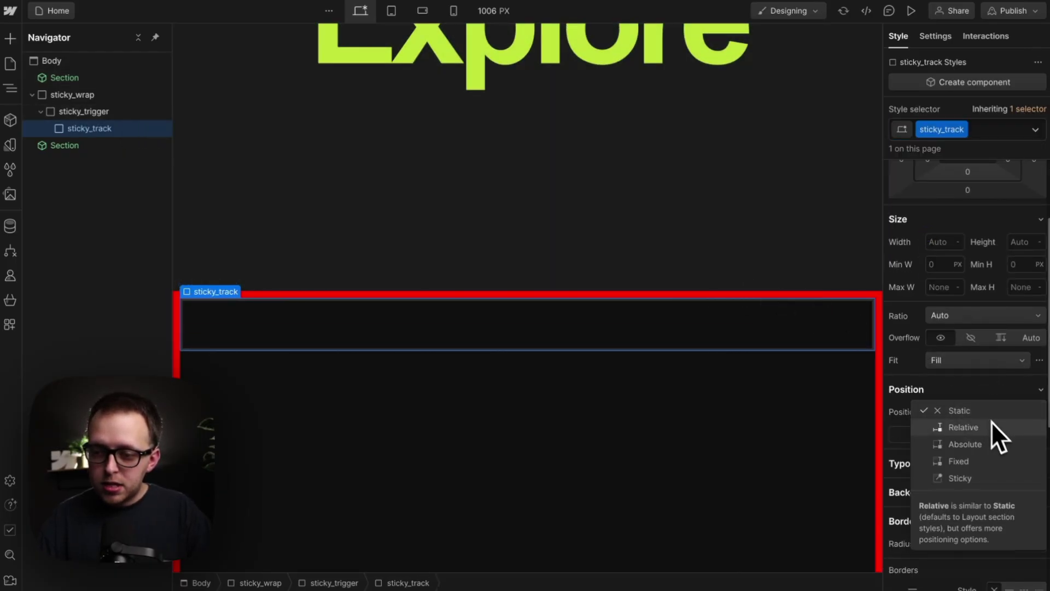
left_click(999, 443)
left_click(1040, 432)
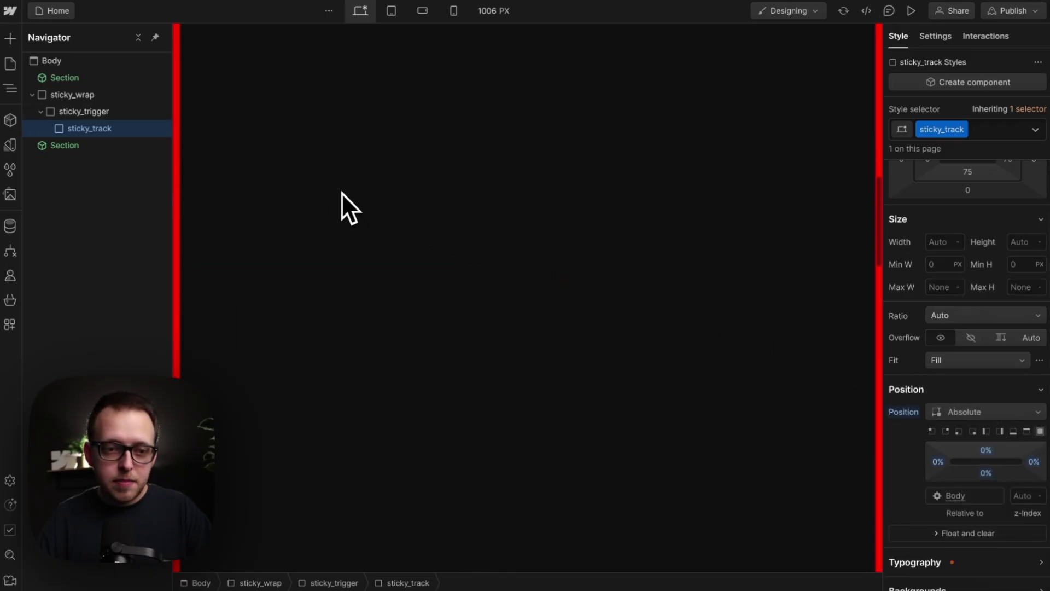
Set sticky_wrap's position to Relative
left_click(87, 94)
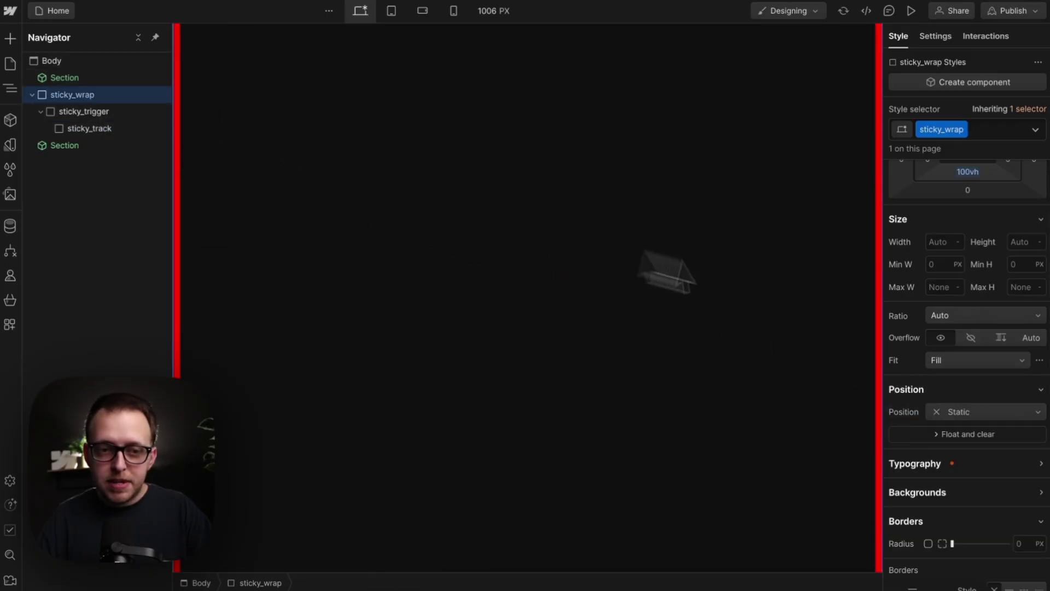
left_click(970, 410)
left_click(975, 426)
left_click(146, 130)
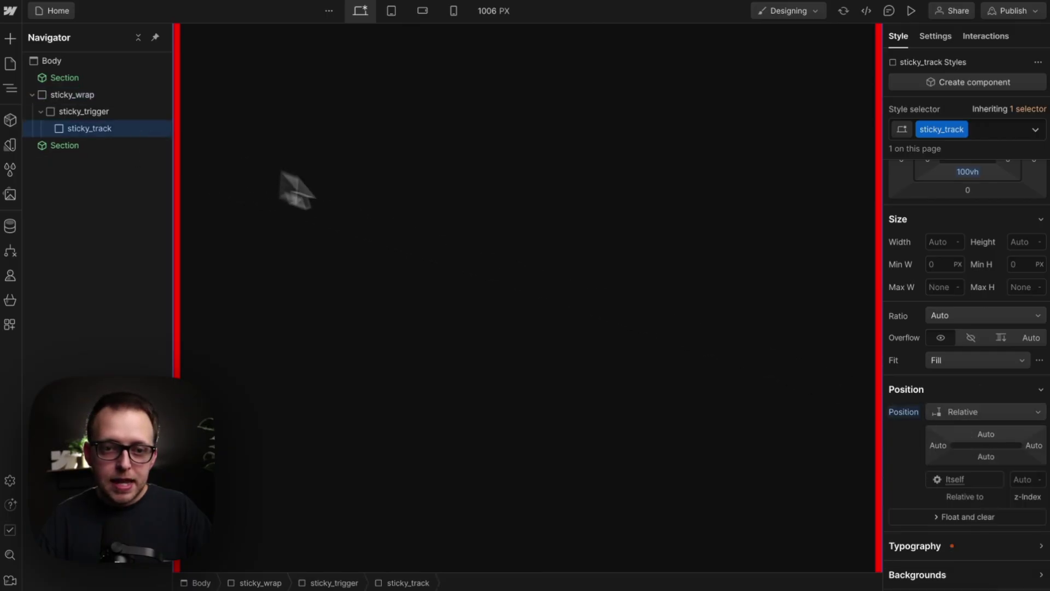
scroll(411, 219, "down", 10)
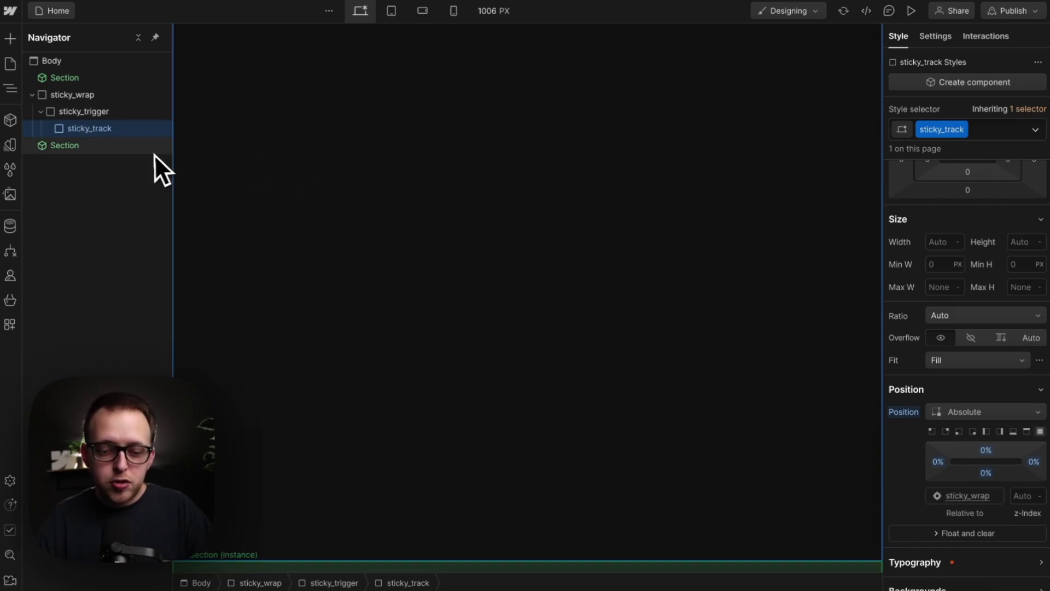
Add a Div Block inside sticky_track with the new class sticky_element
key("ctrl+k")
type("d")
key("Return")
key("ctrl+Return")
type("s")
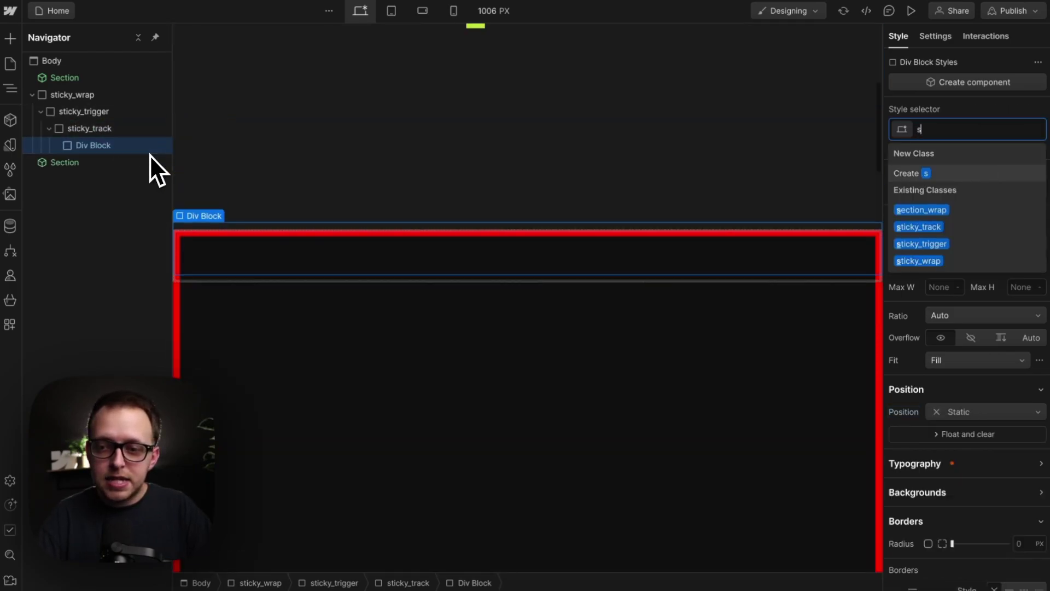
type("ticky_element")
key("Return")
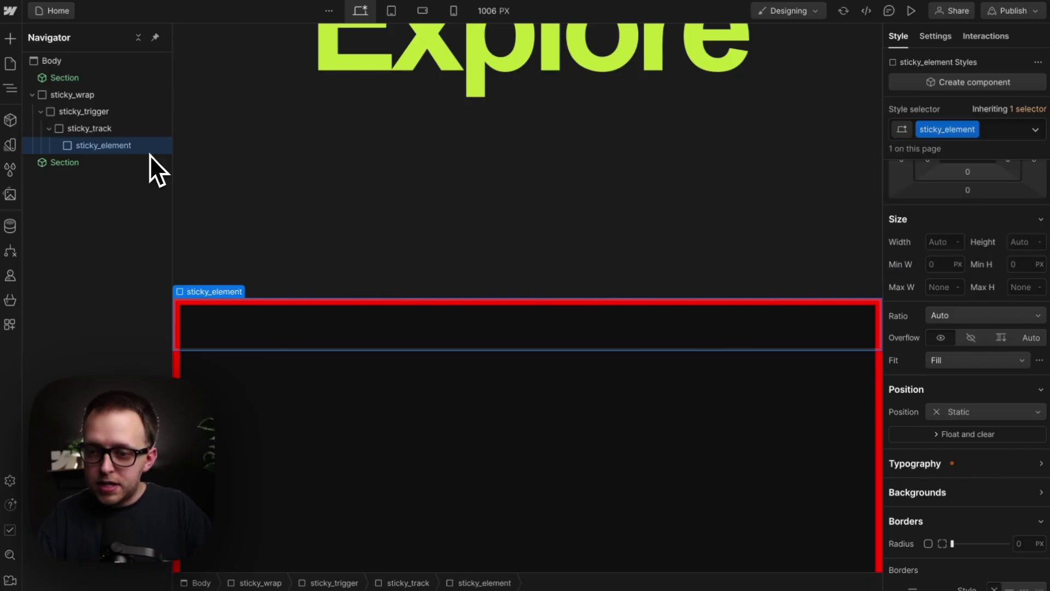
Make sticky_element position Sticky with a top offset of 0
left_click(970, 419)
left_click(962, 477)
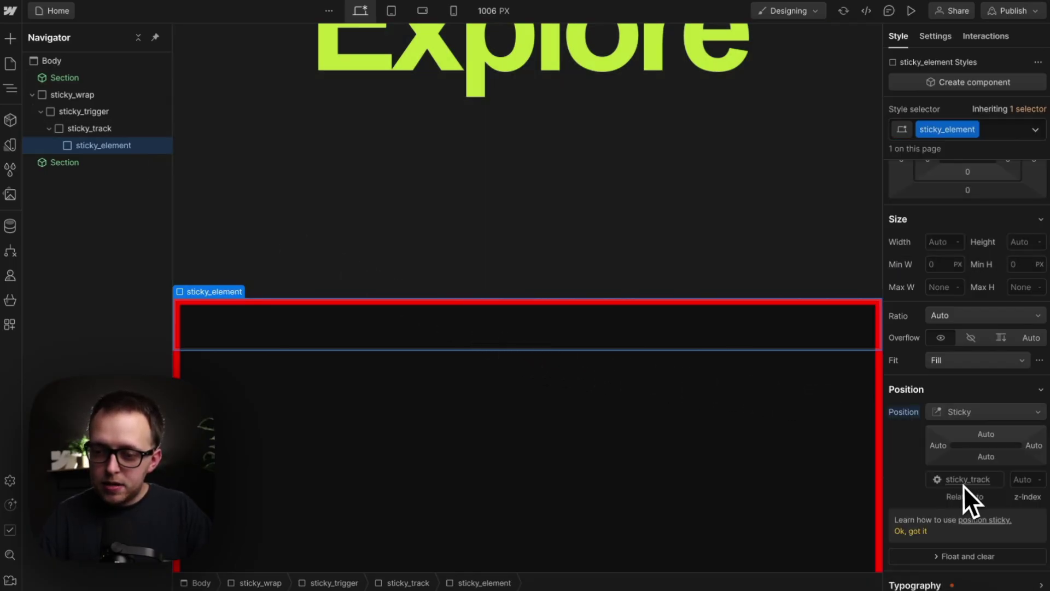
left_click(985, 435)
type("0")
key("Return")
Set sticky_element's height to 100vh
scroll(628, 415, "down", 5)
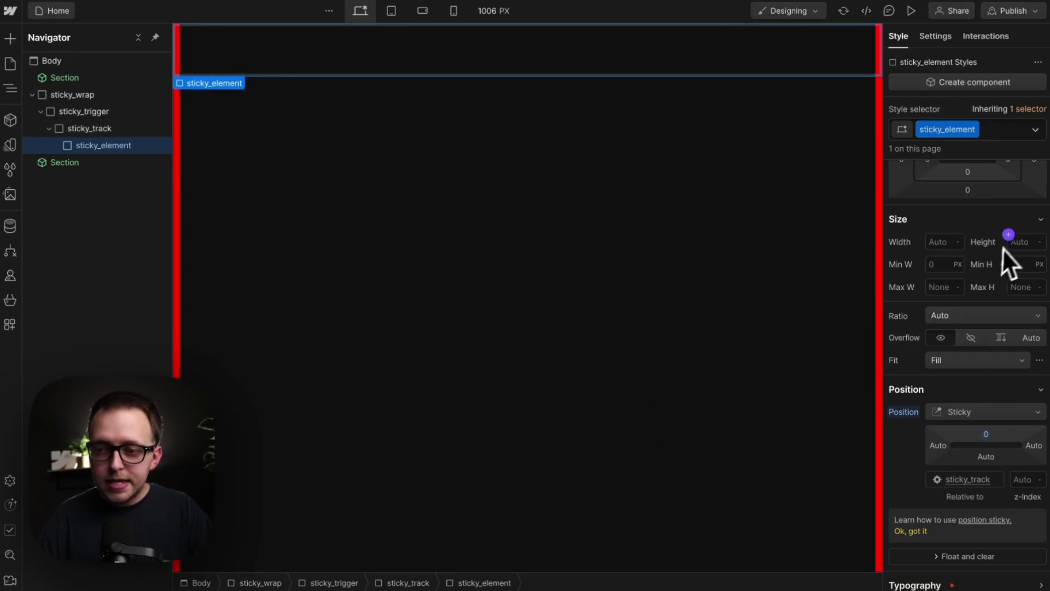
left_click(1021, 242)
type("100vh")
key("Return")
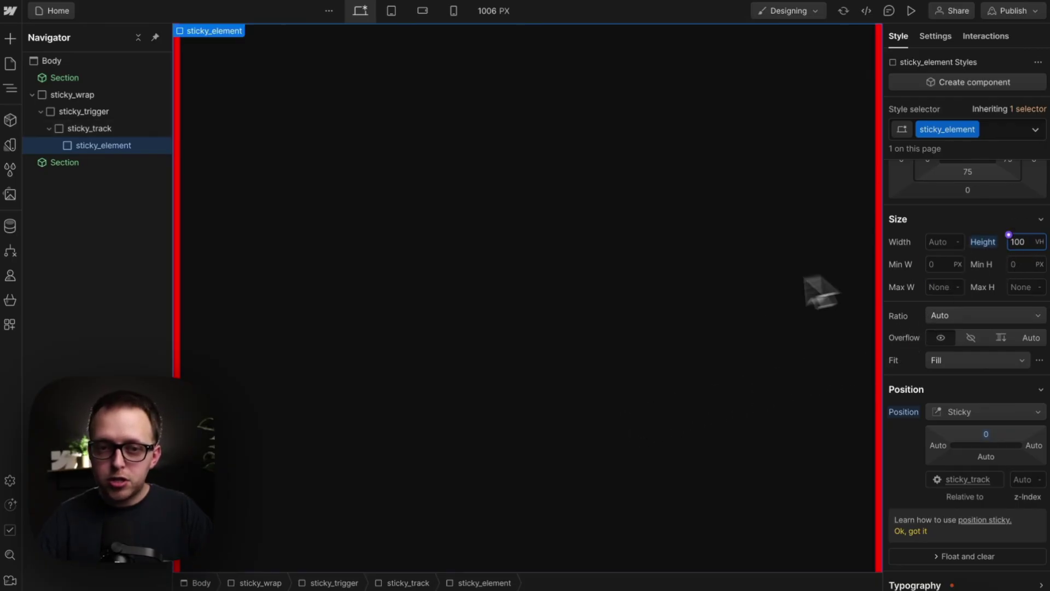
key("ctrl+e")
Insert an Image in sticky_element and set it to the mountain waterfall photo from Assets
type("im")
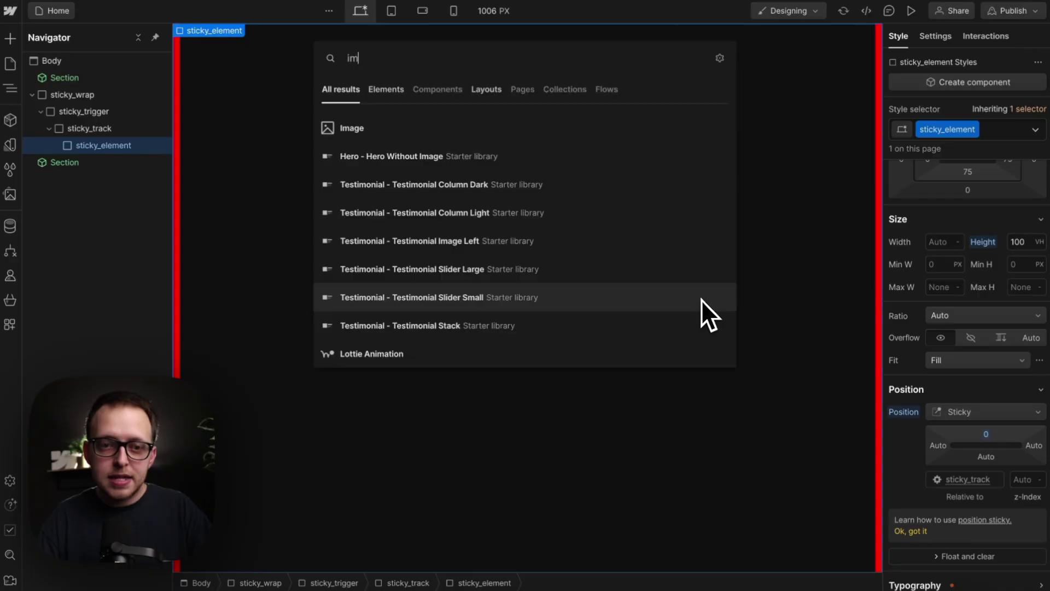
key("Return")
key("Escape")
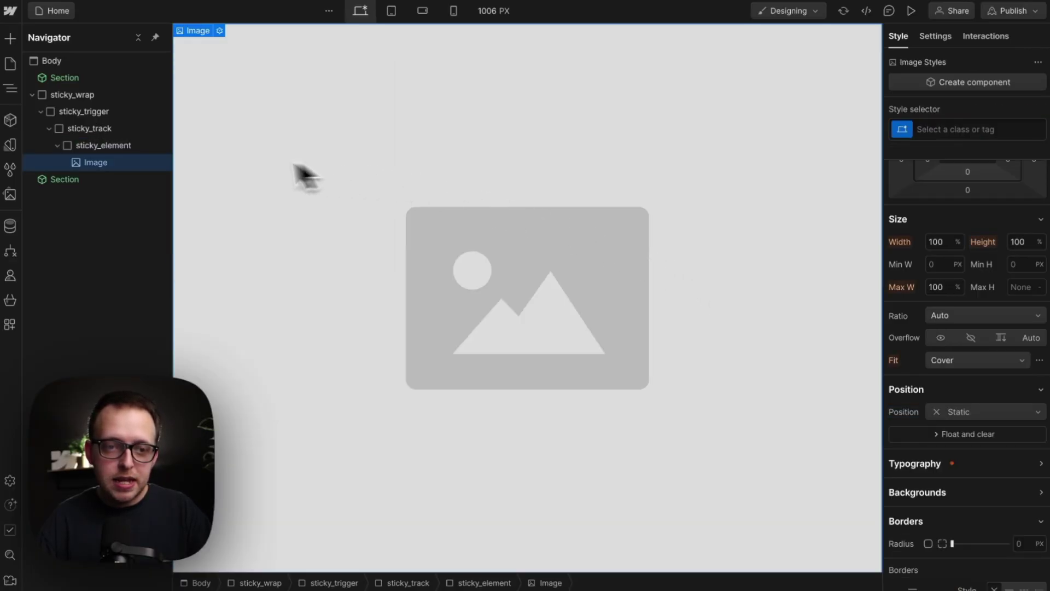
left_click(935, 36)
left_click(952, 242)
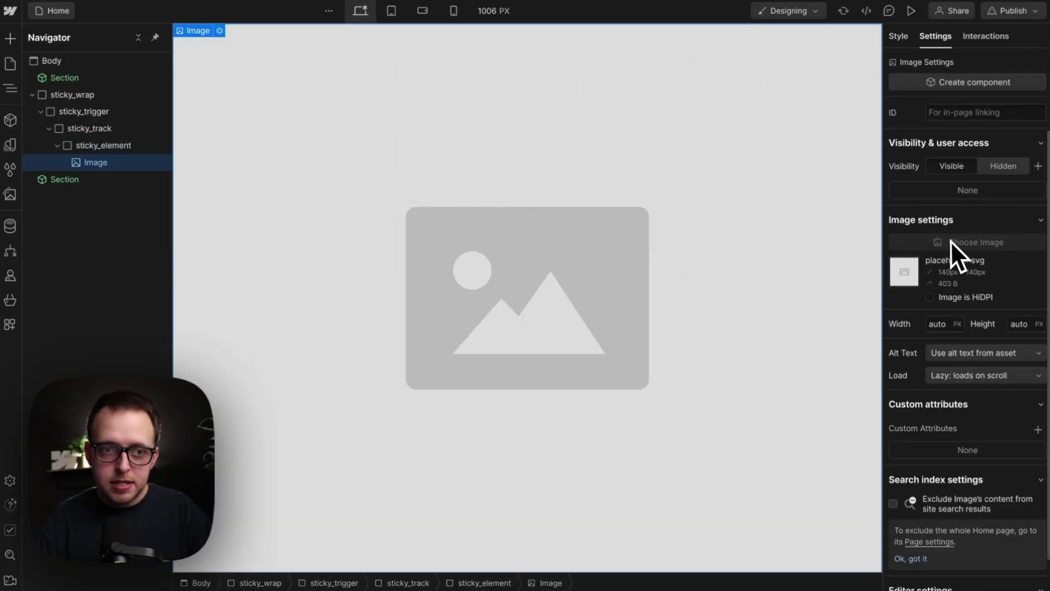
left_click(76, 153)
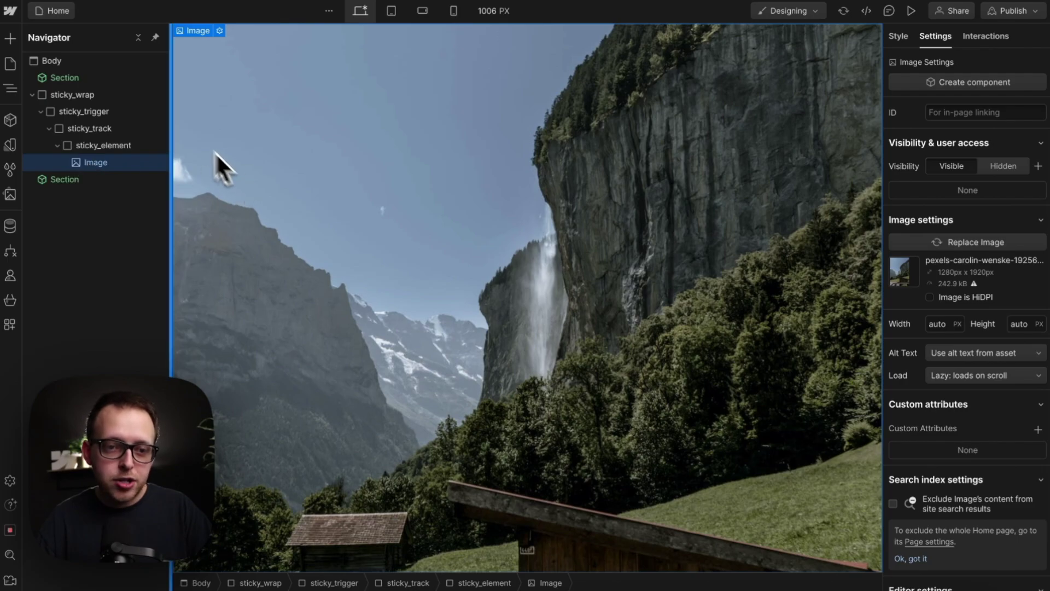
left_click(81, 116)
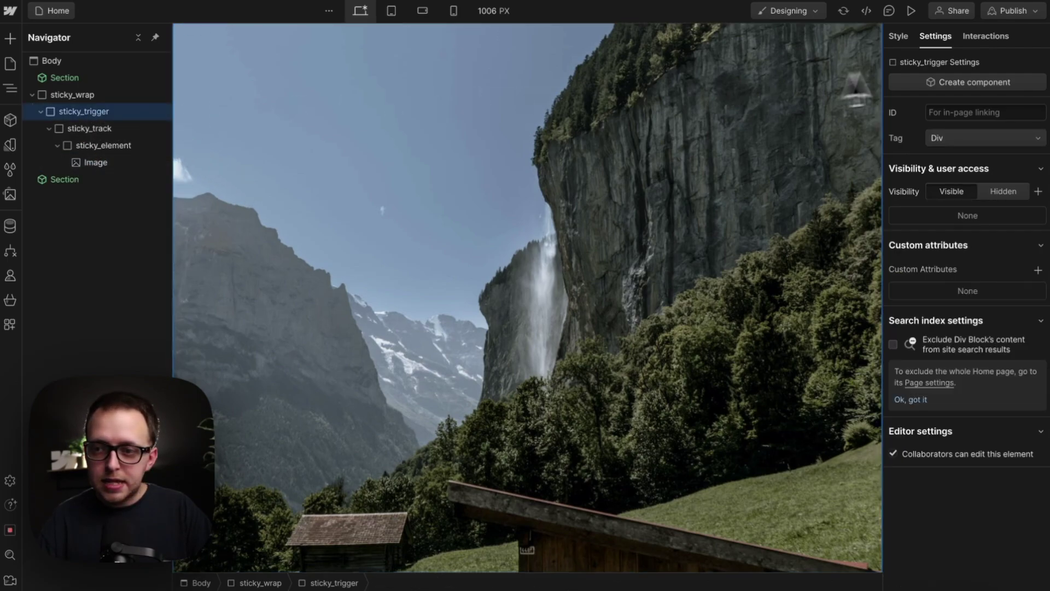
Add a 'While scrolling in view' element trigger applied to the sticky_trigger class
left_click(979, 38)
left_click(1038, 86)
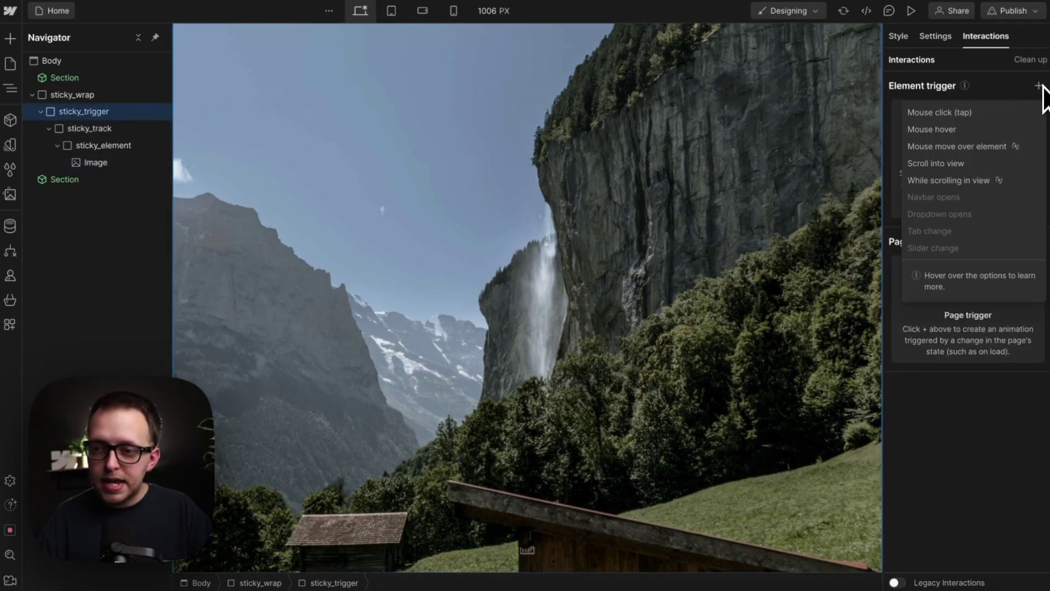
left_click(959, 182)
left_click(1006, 292)
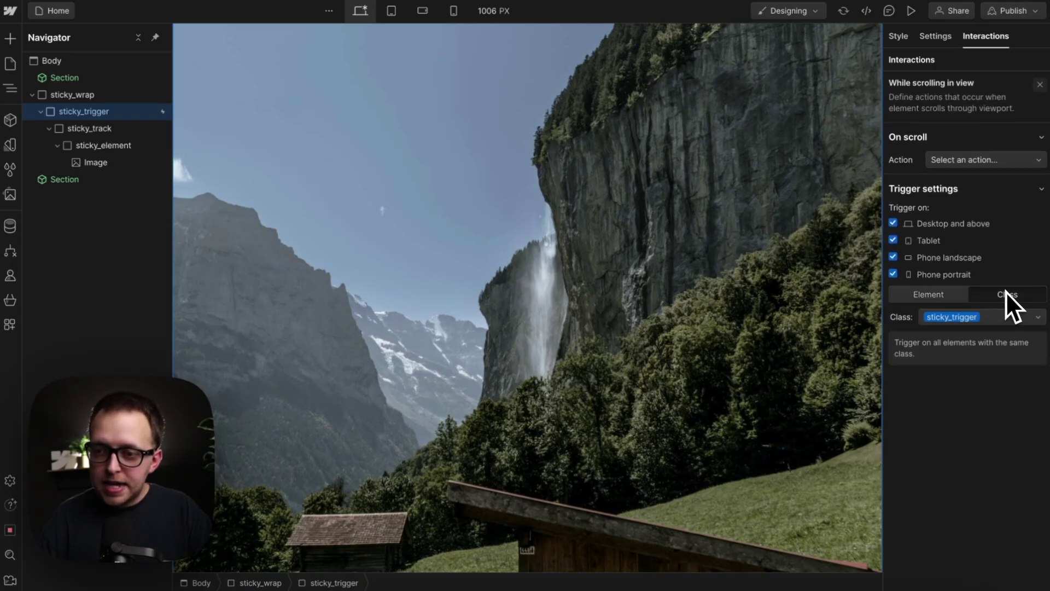
Make the trigger play a new scroll animation named Scrolling
left_click(1005, 161)
left_click(990, 202)
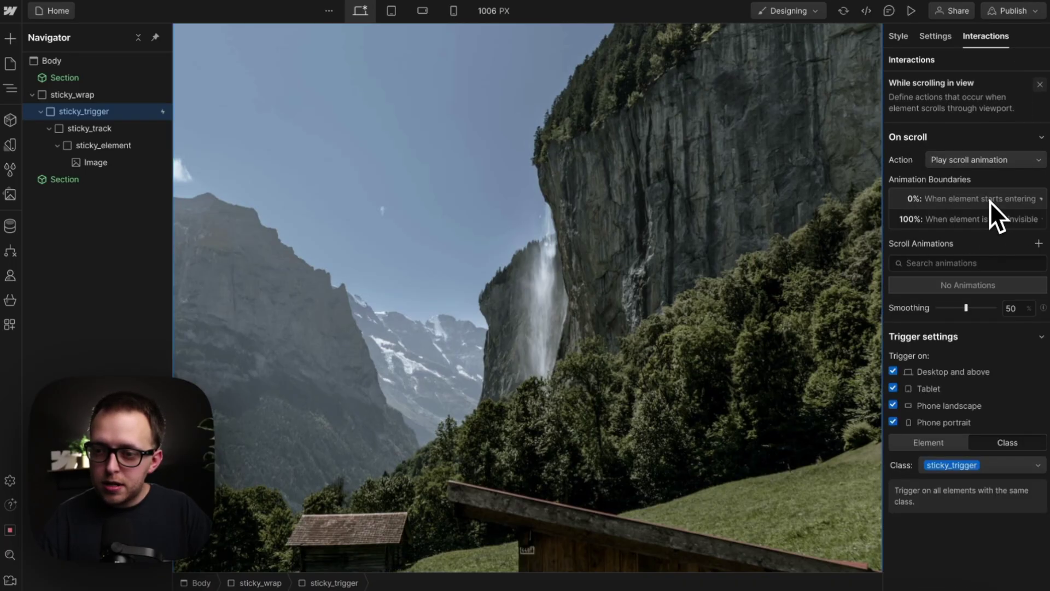
left_click(1038, 244)
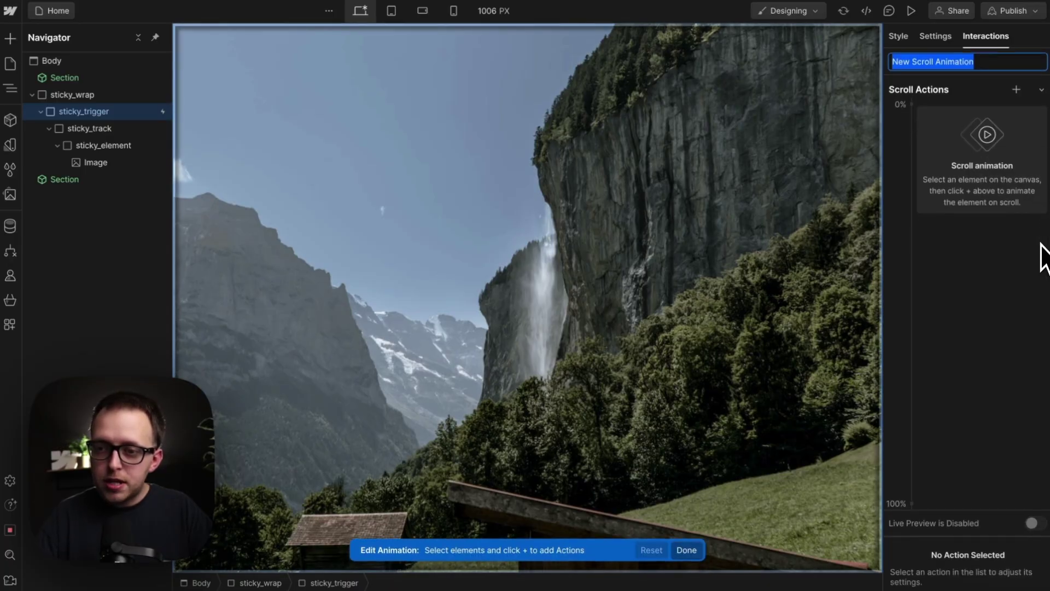
type("Scrolling")
key("Return")
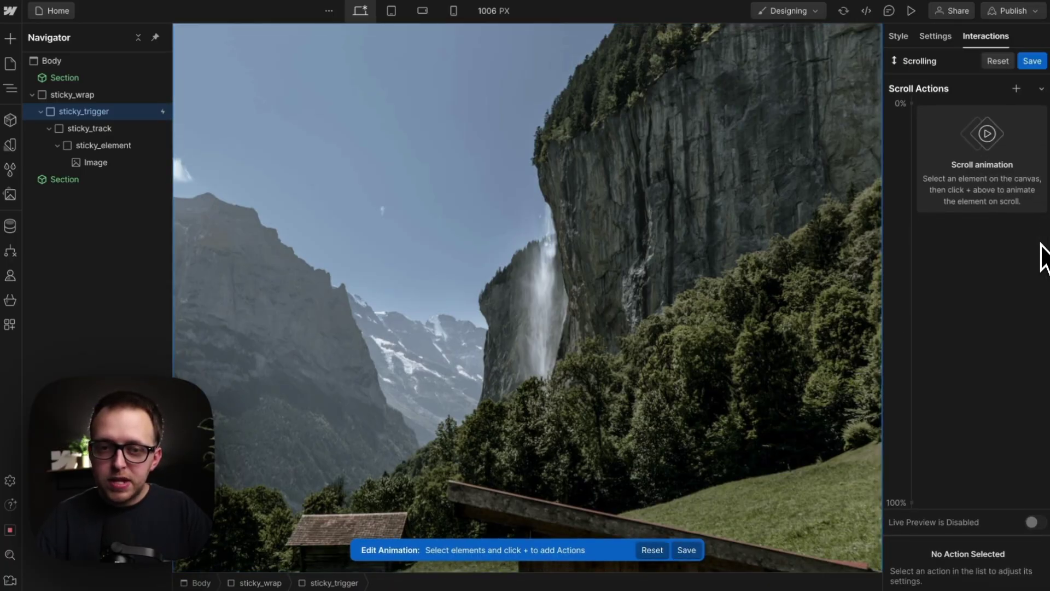
Add a Scale action to the Image with 0.5 at the 0% keyframe and 1 at 100%
left_click(429, 220)
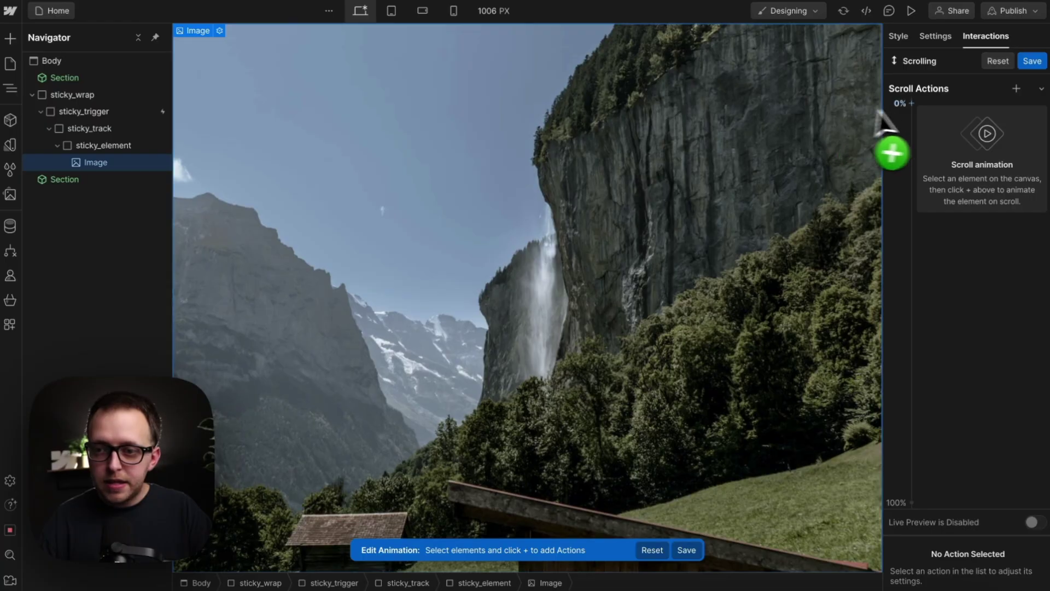
left_click(933, 128)
left_click(1000, 195)
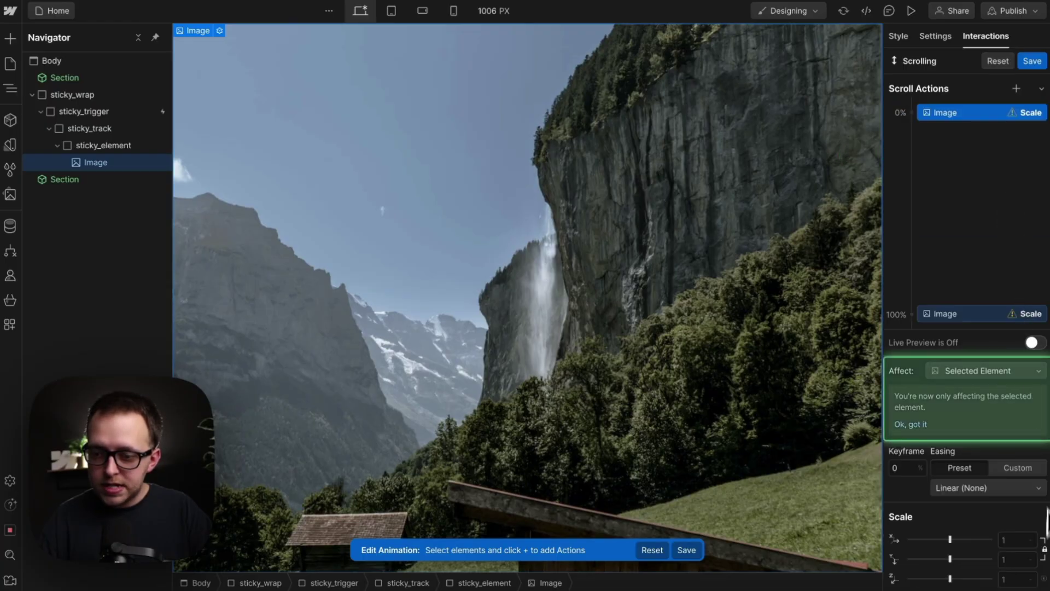
left_click(1015, 539)
type("0.5")
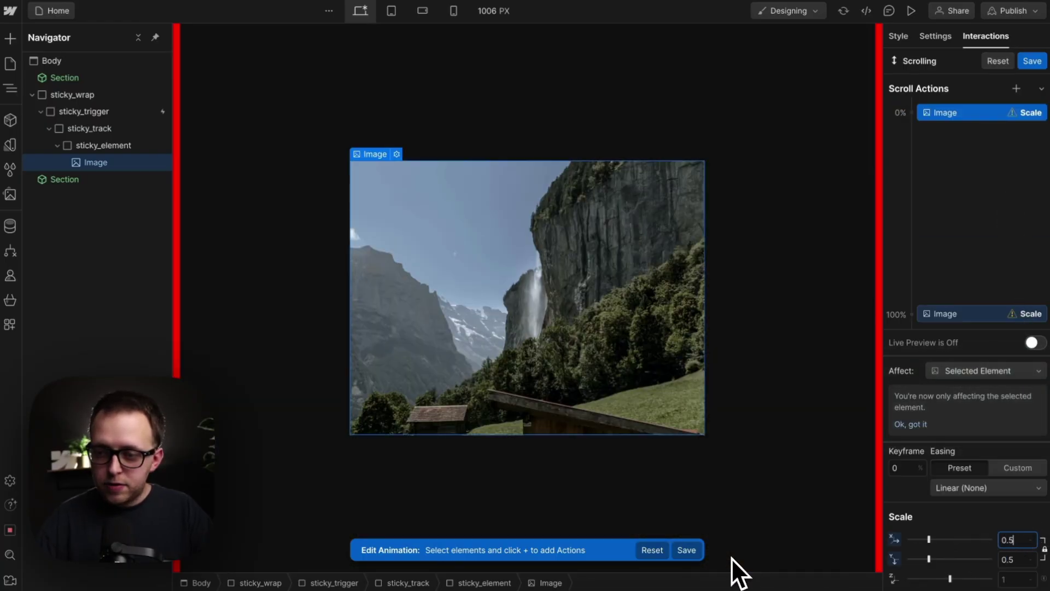
left_click(946, 313)
left_click(1009, 540)
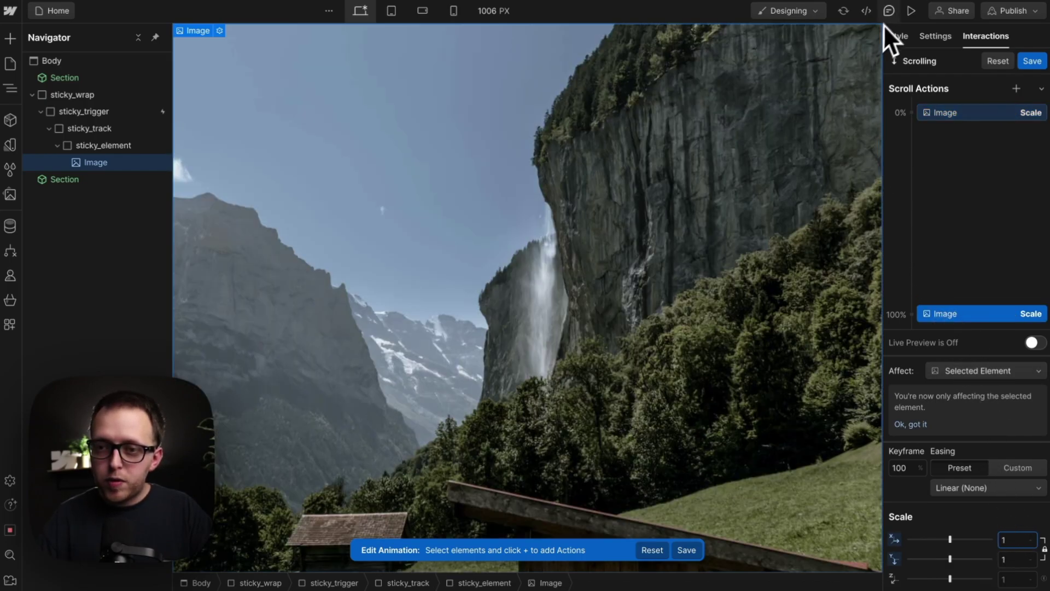
Preview the page, scroll down to test the image scaling, then exit preview
left_click(911, 11)
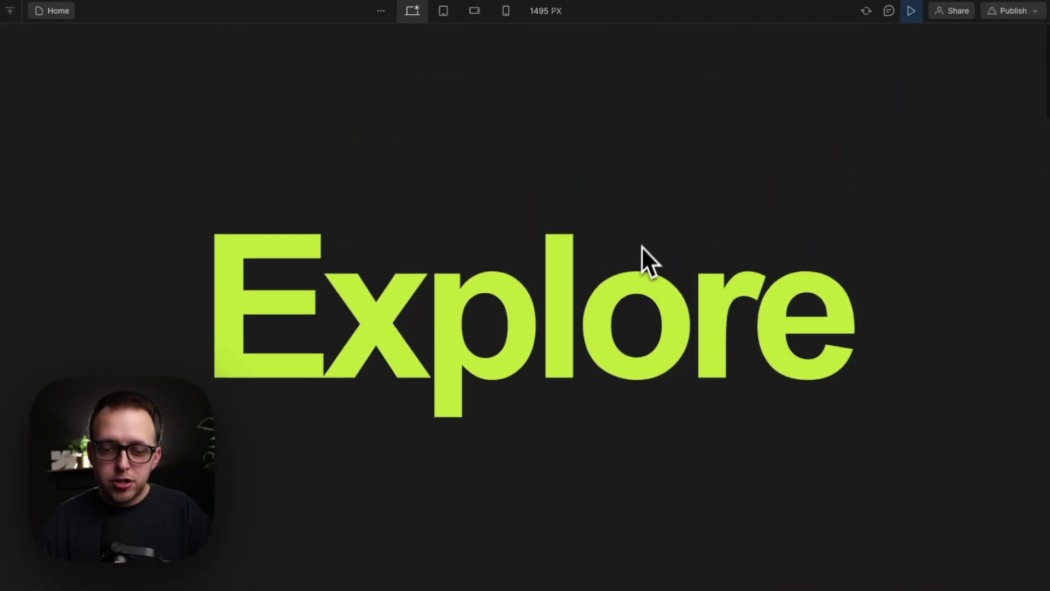
scroll(642, 257, "down", 5)
scroll(609, 396, "down", 5)
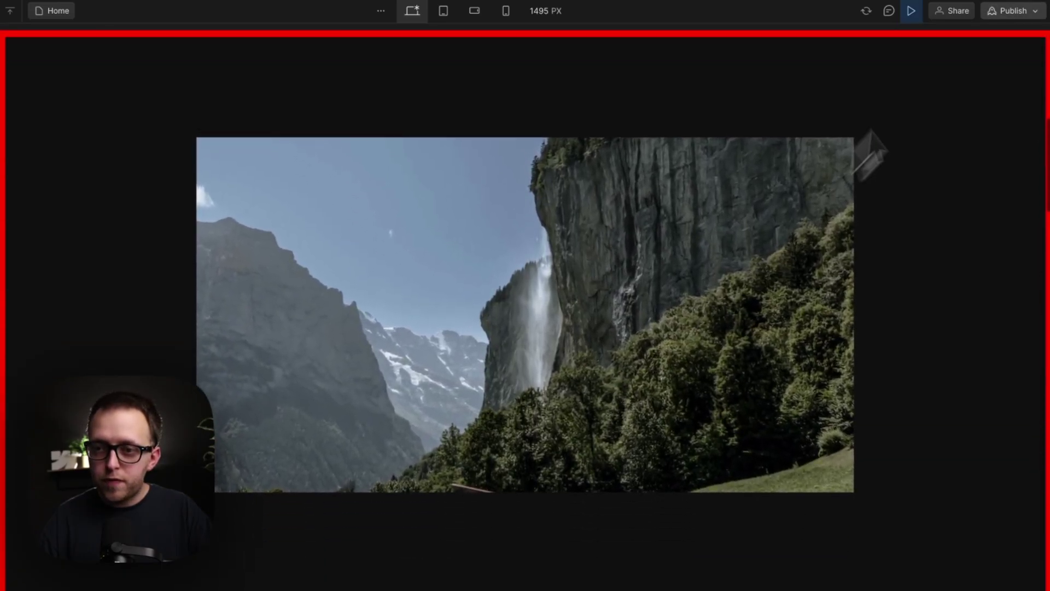
left_click(913, 11)
Set the animation's 0% start boundary to 'Is fully visible'
left_click(1032, 61)
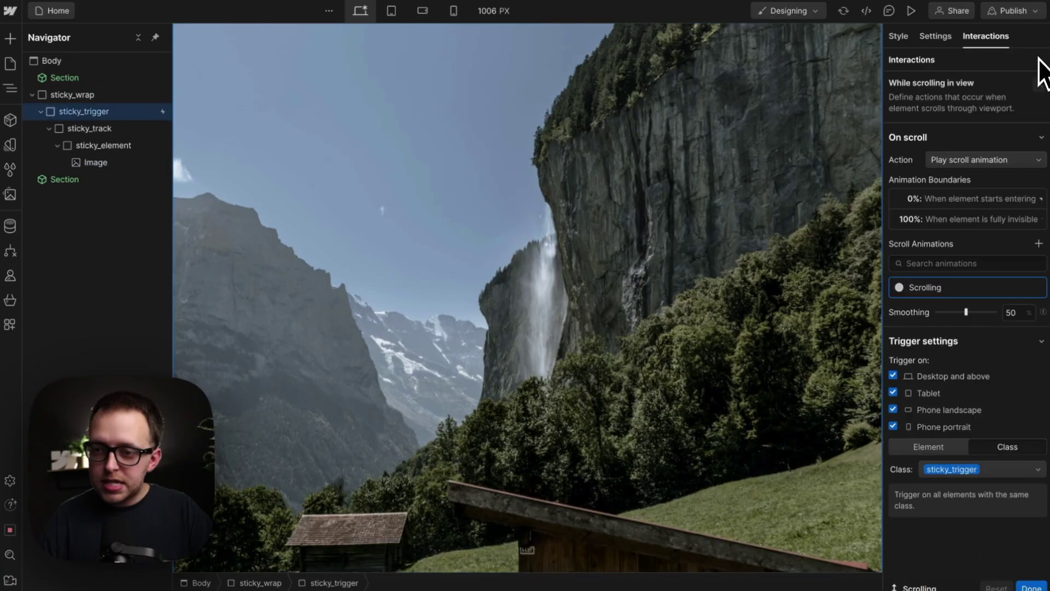
left_click(954, 199)
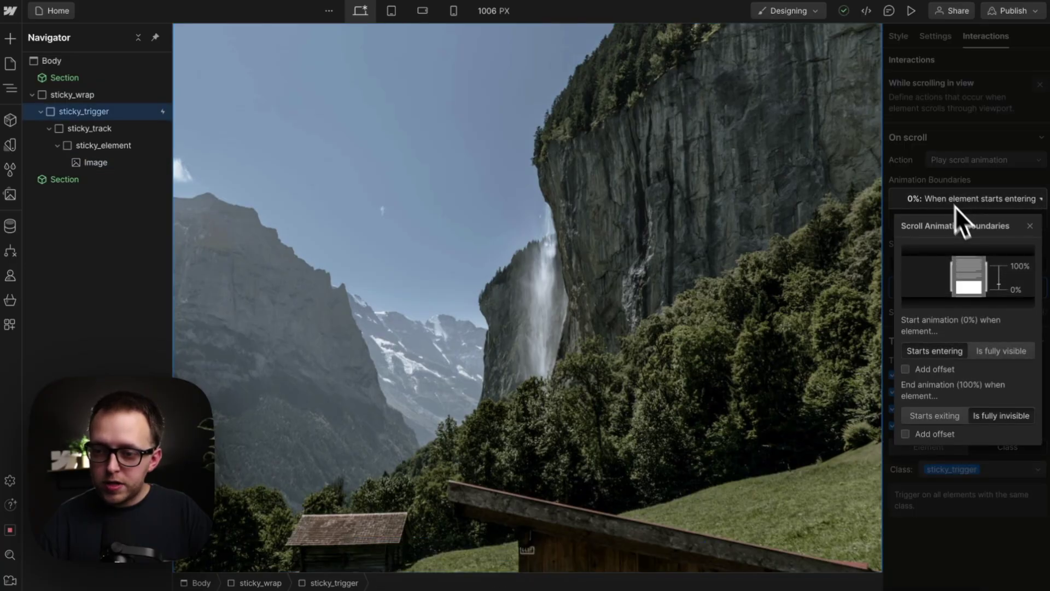
left_click(1007, 351)
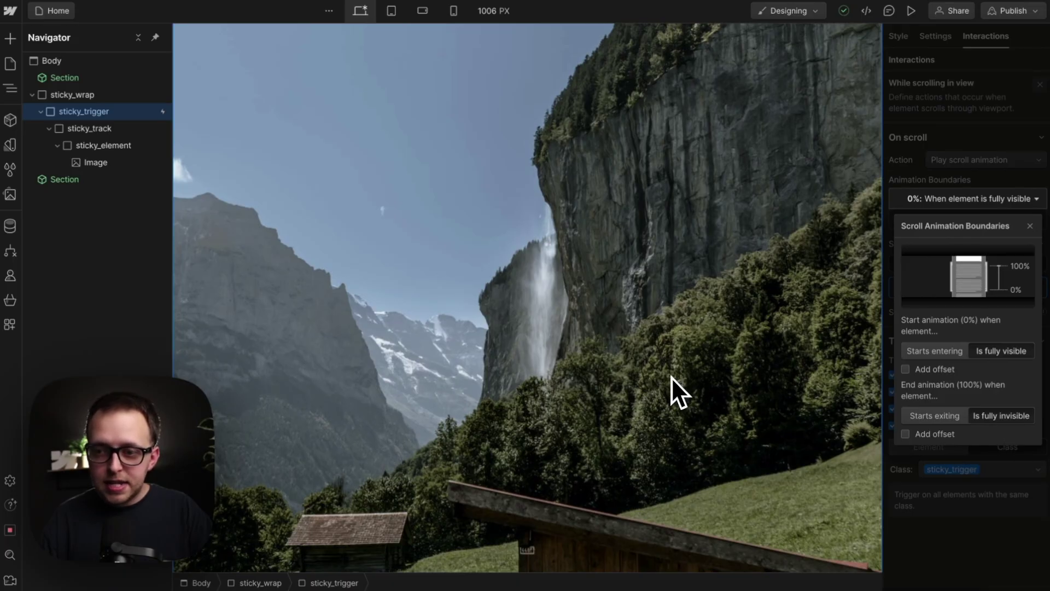
left_click(1024, 444)
Check the 100% end boundary and leave it at 'Is fully invisible'
scroll(692, 257, "up", 5)
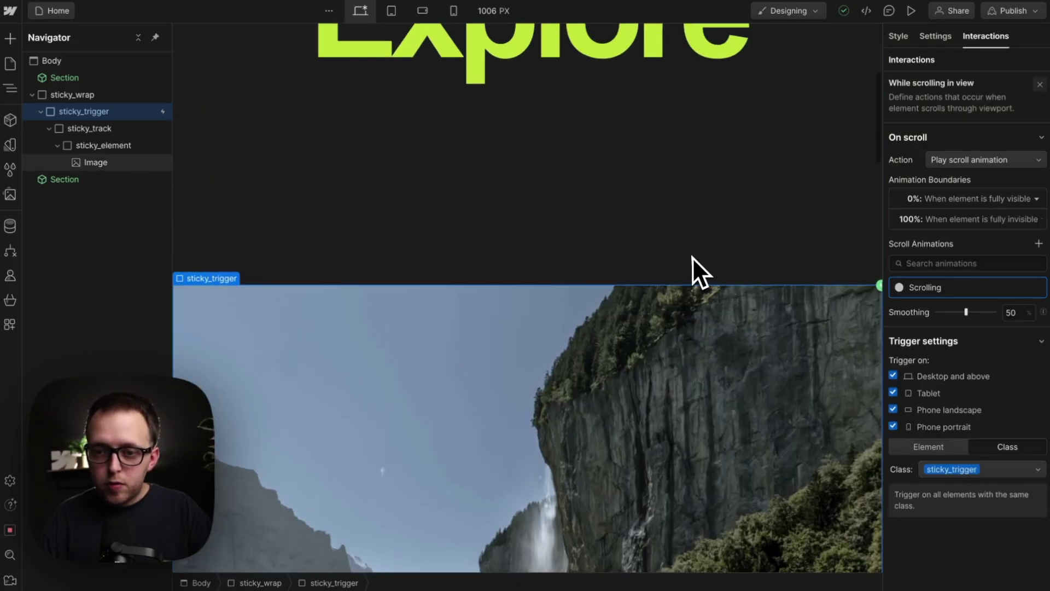
scroll(602, 304, "down", 2)
scroll(416, 207, "down", 2)
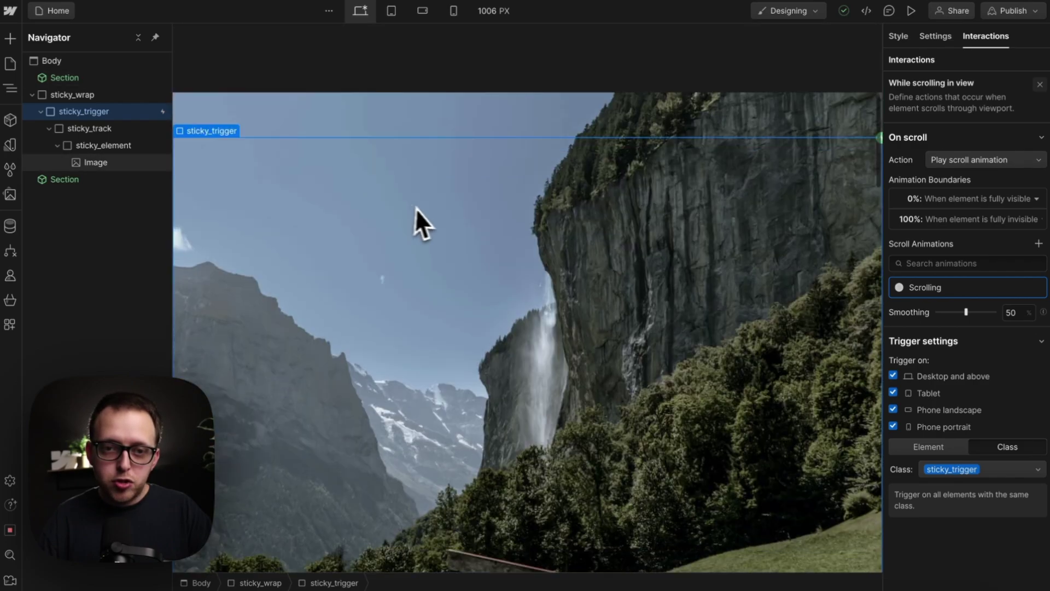
scroll(427, 208, "down", 2)
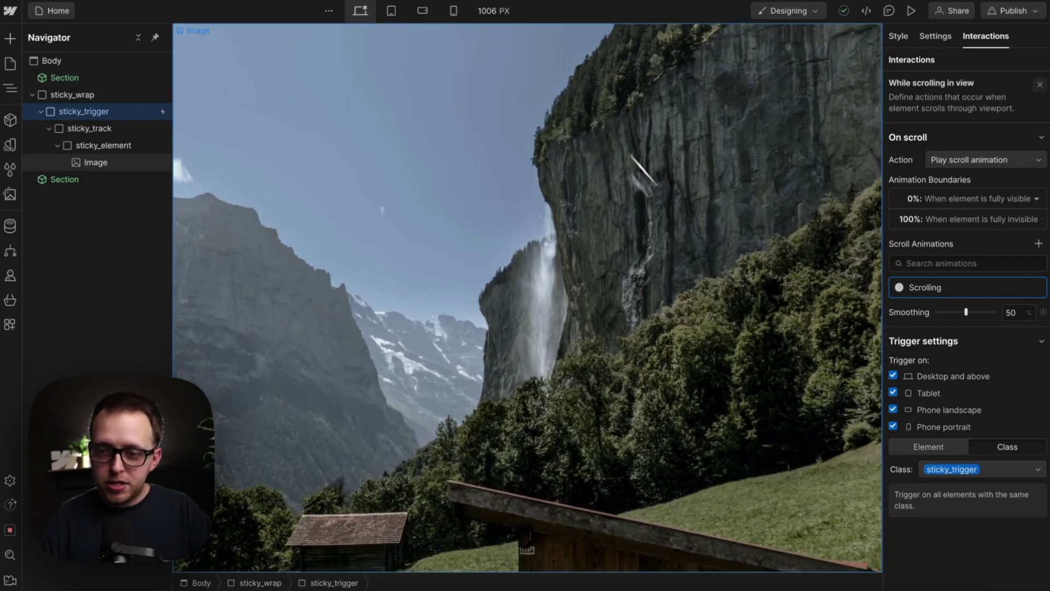
left_click(957, 225)
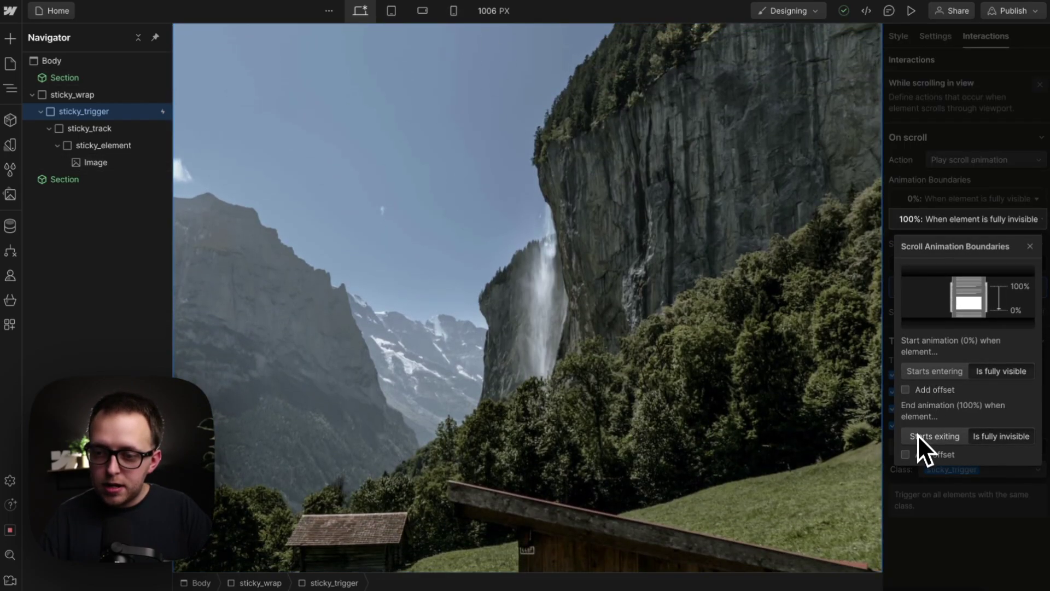
left_click(981, 146)
scroll(663, 129, "up", 6)
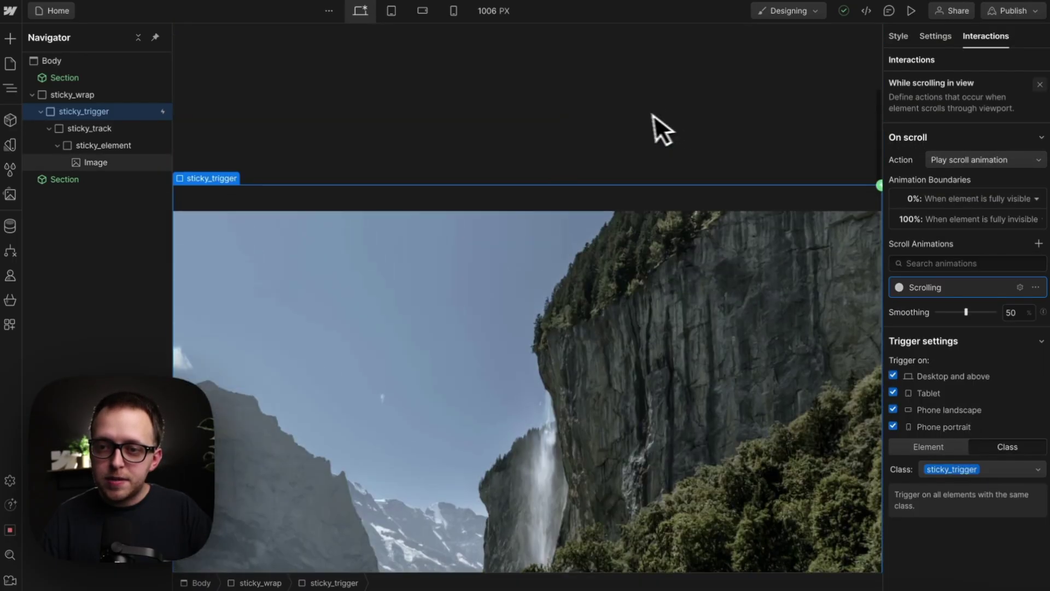
Preview and scroll through the sticky section to the 'More' heading as the waterfall image grows
left_click(903, 11)
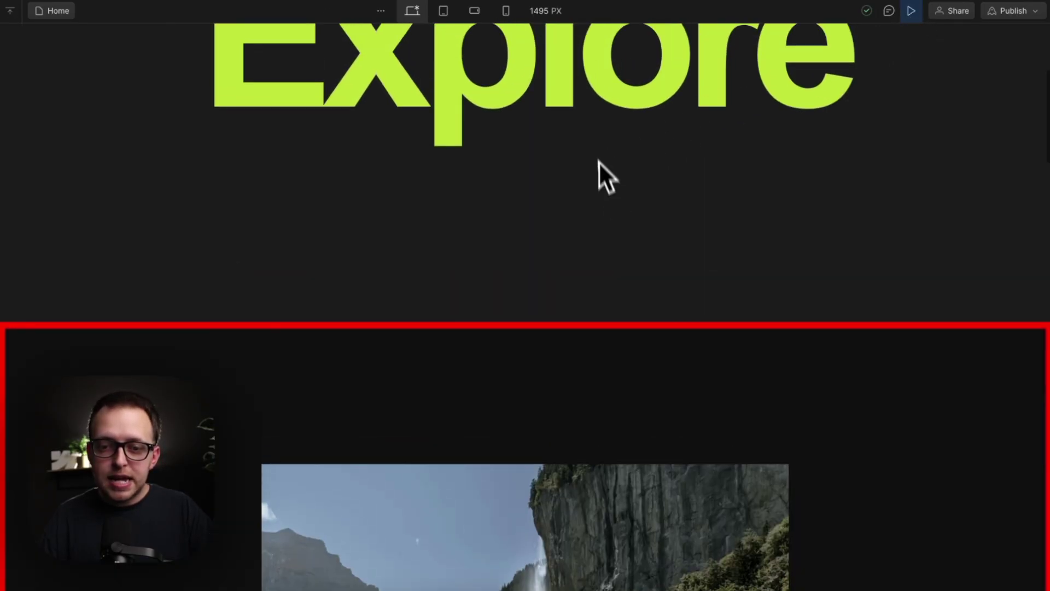
scroll(641, 254, "down", 3)
scroll(641, 254, "down", 2)
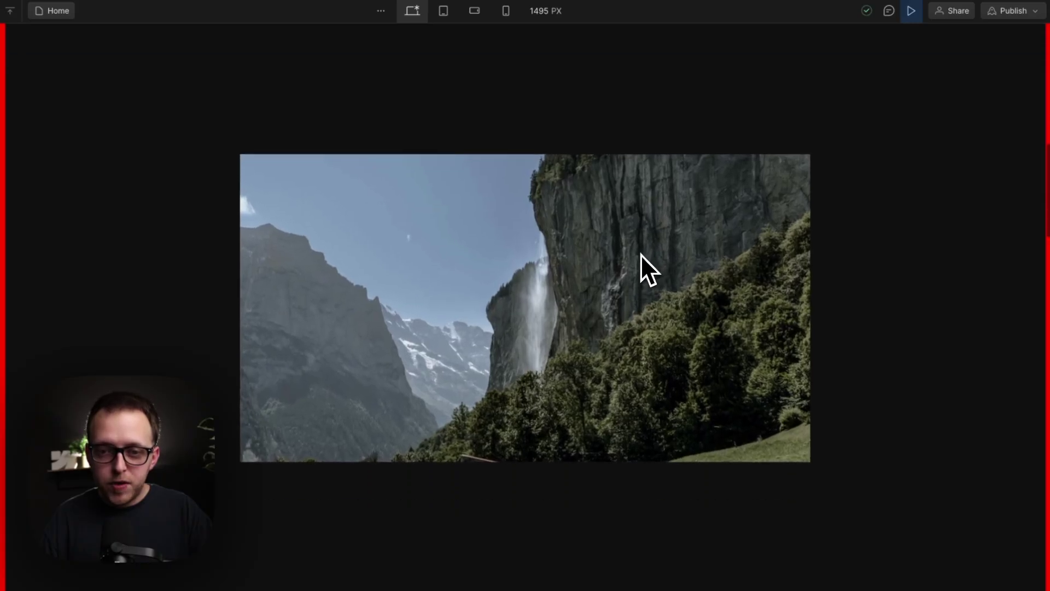
scroll(641, 255, "down", 5)
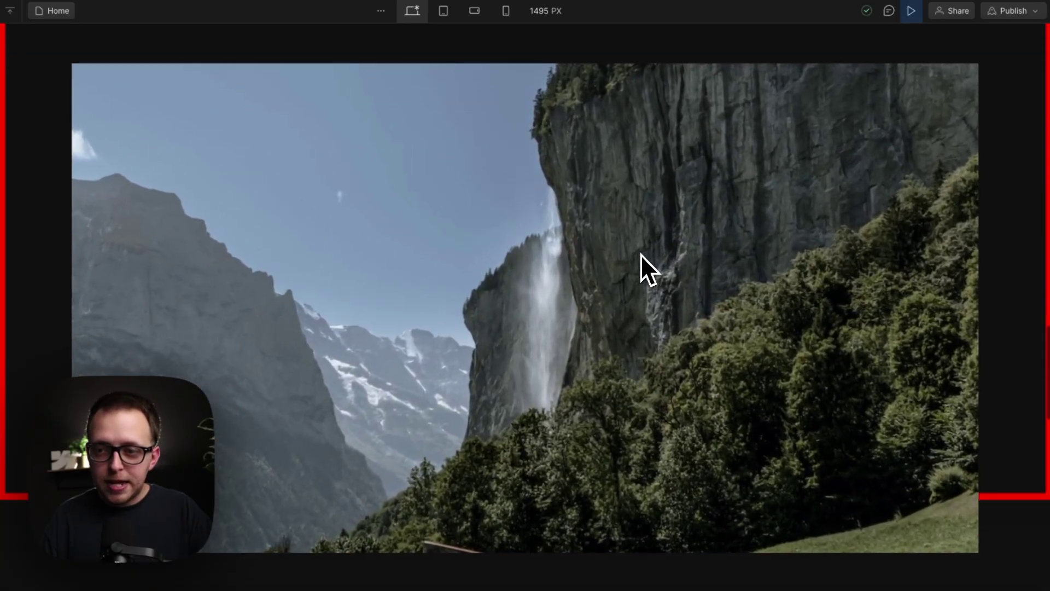
scroll(641, 255, "down", 3)
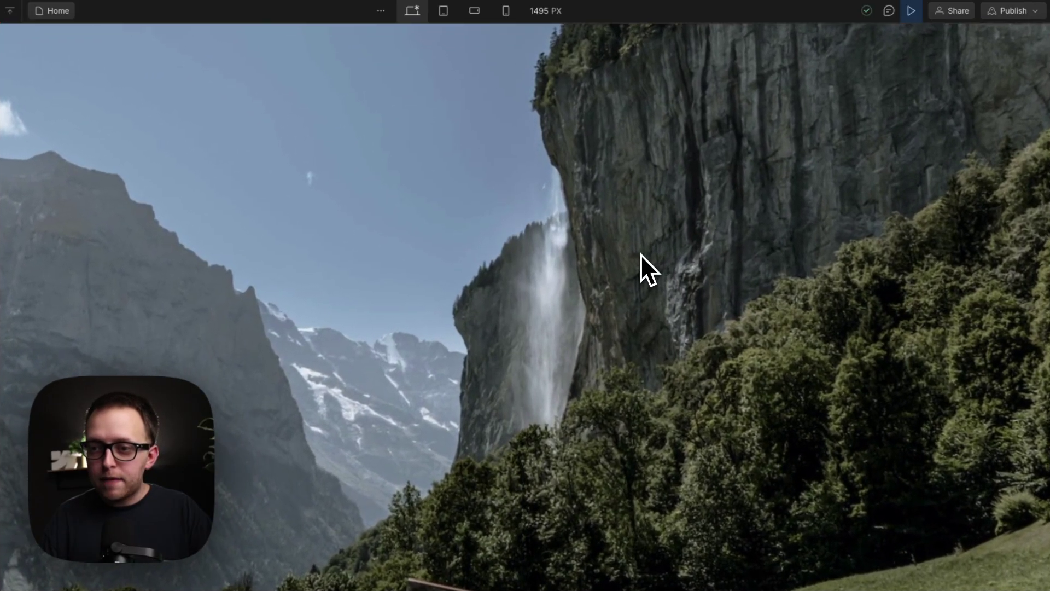
scroll(641, 254, "down", 5)
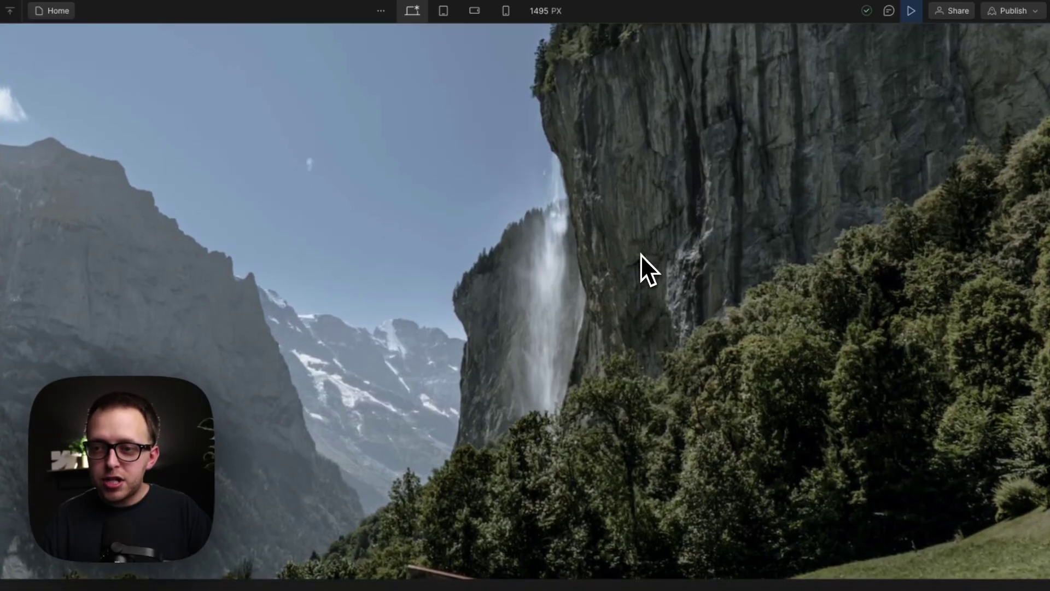
scroll(641, 254, "down", 2)
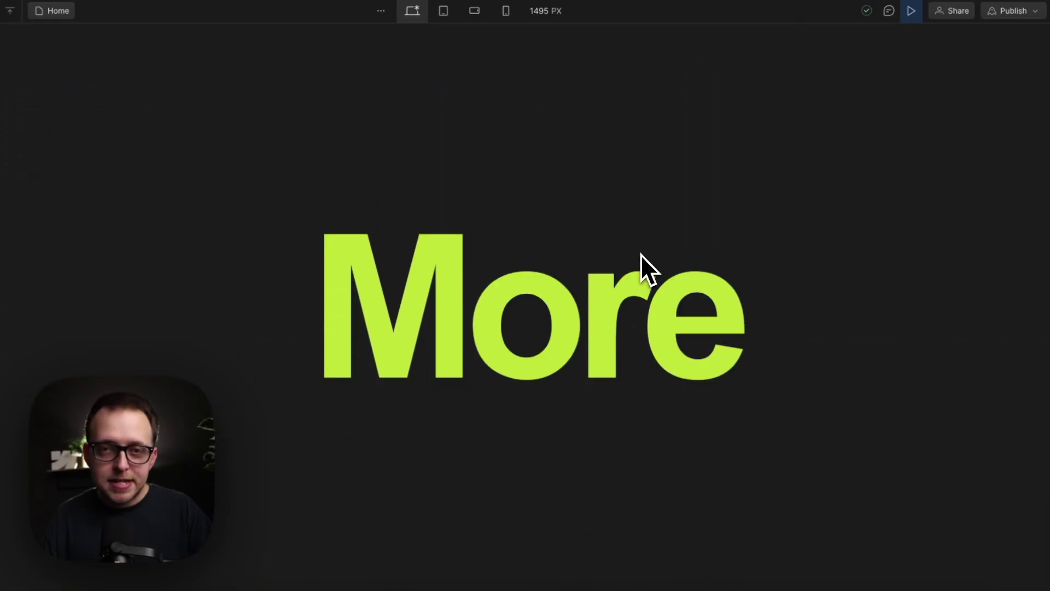